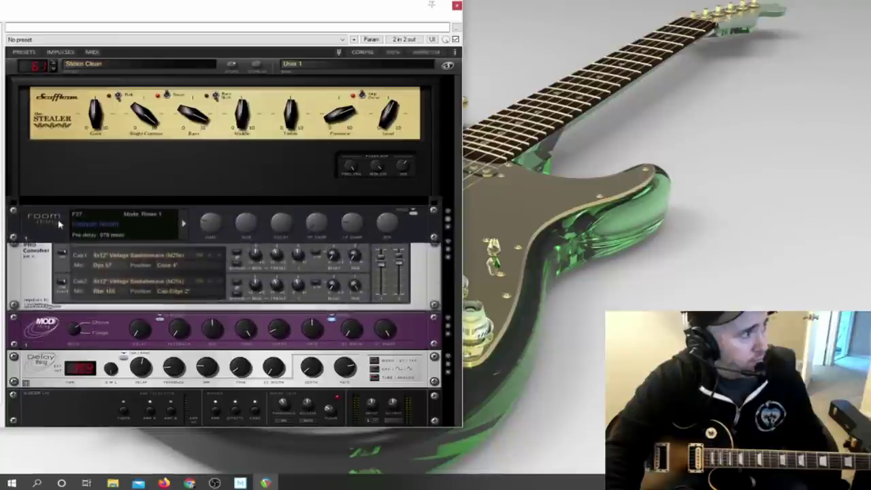
Reorder the effects rack by moving the Room Thing reverb unit down to the Delay Thing's slot.
{"action": "left_click_drag", "start_coordinate": [46, 303], "coordinate": [80, 326]}
{"action": "left_click_drag", "start_coordinate": [40, 215], "coordinate": [40, 367]}
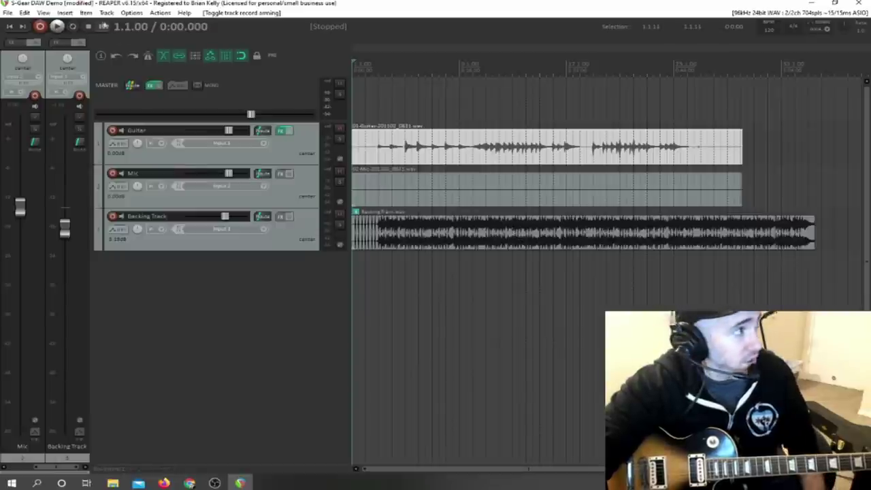
View the media files available for import in the Getting Started with Amp Sims folder and leave without importing.
{"action": "left_click", "coordinate": [64, 13]}
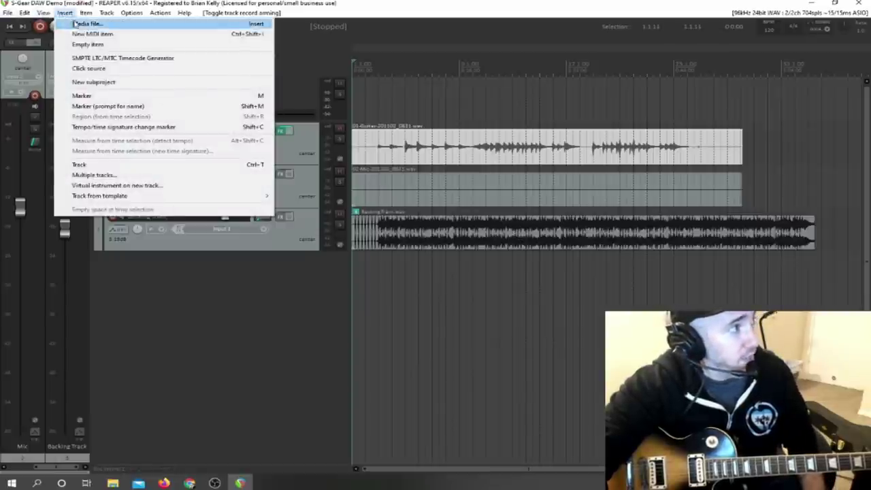
{"action": "left_click", "coordinate": [75, 24]}
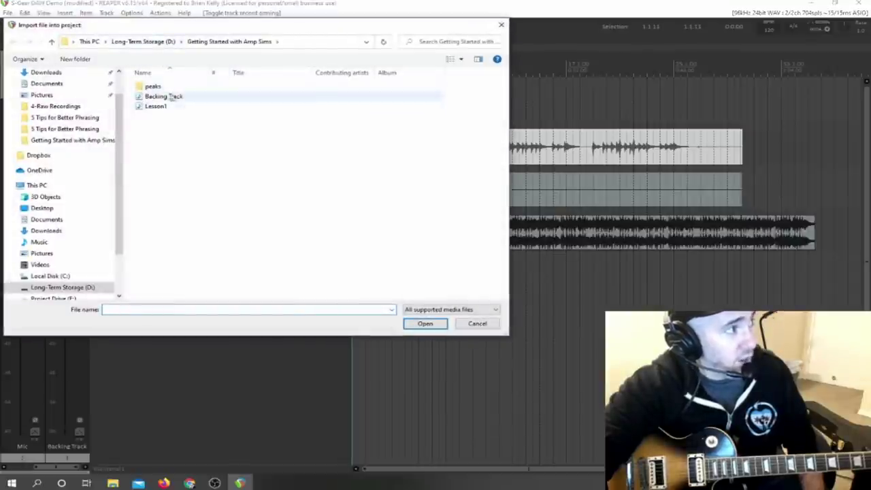
{"action": "left_click", "coordinate": [501, 25]}
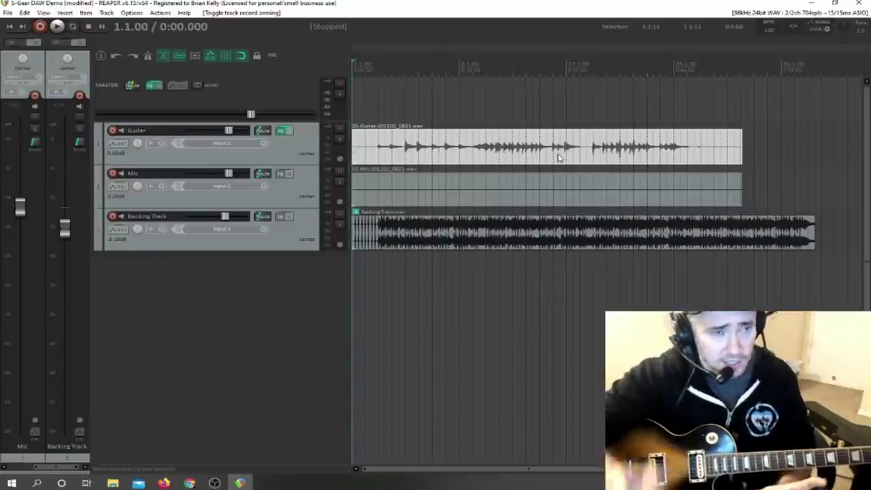
Show the Guitar track's S-Gear 2 plugin and play the recorded take from bar 3 with the Heaven preset.
{"action": "left_click", "coordinate": [281, 134]}
{"action": "left_click_drag", "start_coordinate": [327, 86], "coordinate": [389, 214]}
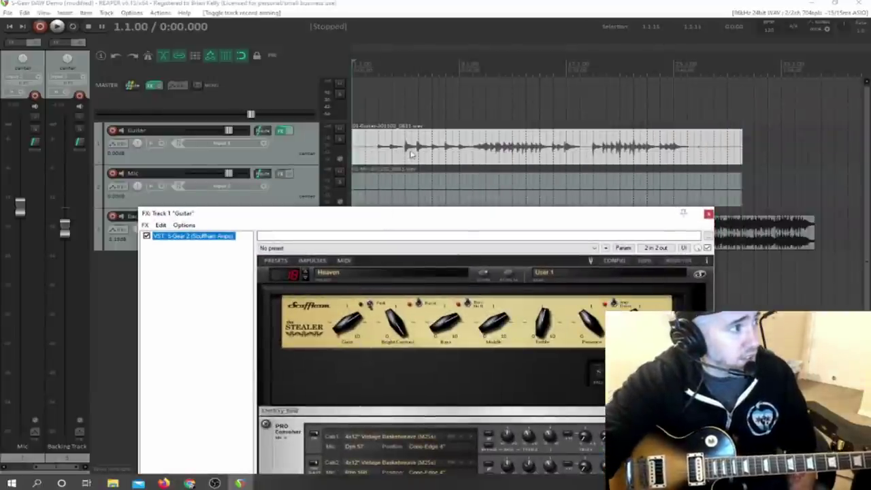
{"action": "left_click", "coordinate": [380, 152]}
{"action": "key", "text": "space"}
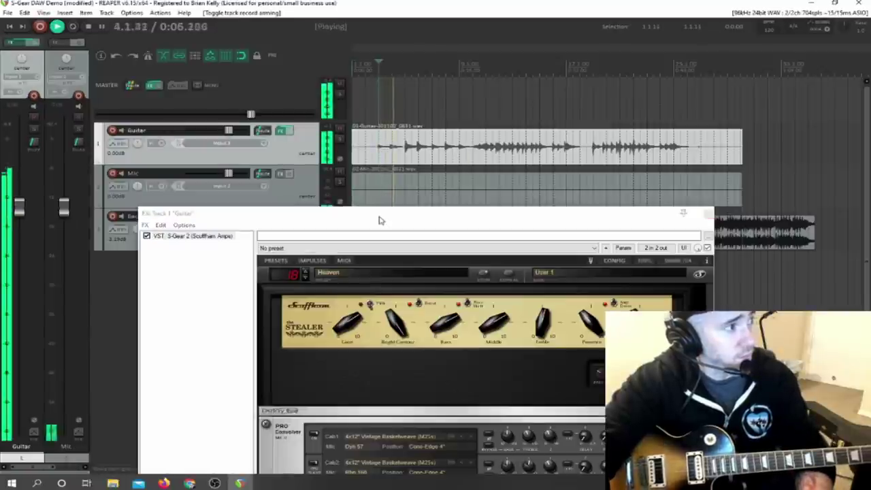
{"action": "key", "text": "space"}
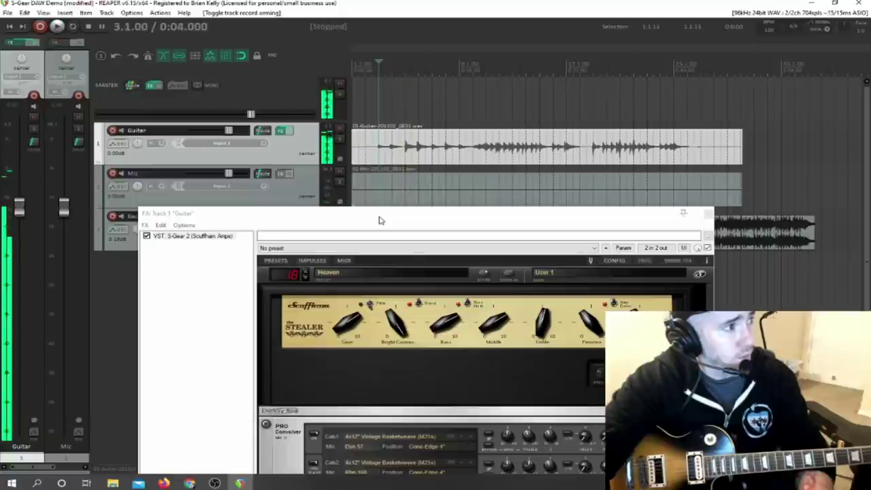
Load the American Clean preset on the Guitar track and audition the recorded take with it.
{"action": "left_click", "coordinate": [431, 272]}
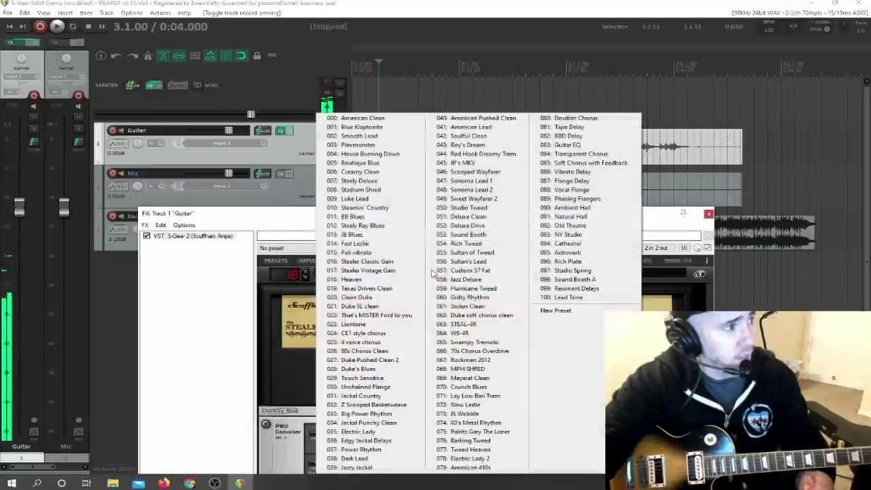
{"action": "left_click", "coordinate": [382, 121]}
{"action": "left_click_drag", "start_coordinate": [415, 35], "coordinate": [449, 229]}
{"action": "key", "text": "space"}
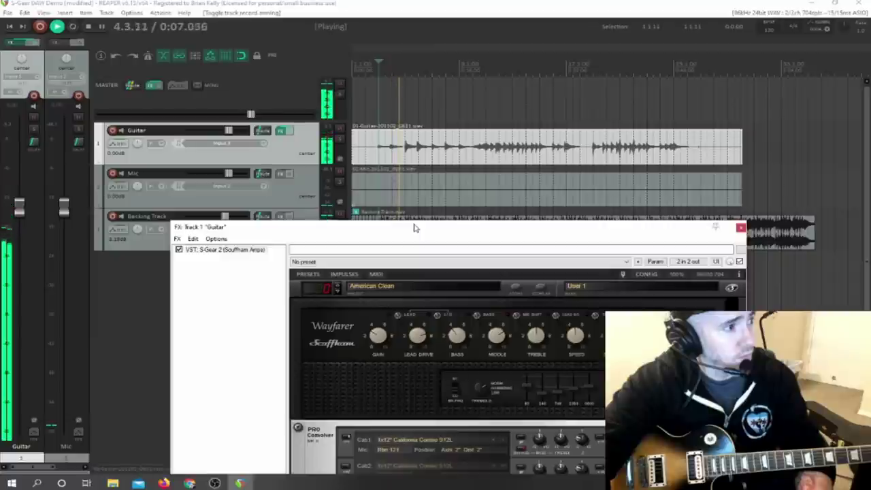
{"action": "key", "text": "space"}
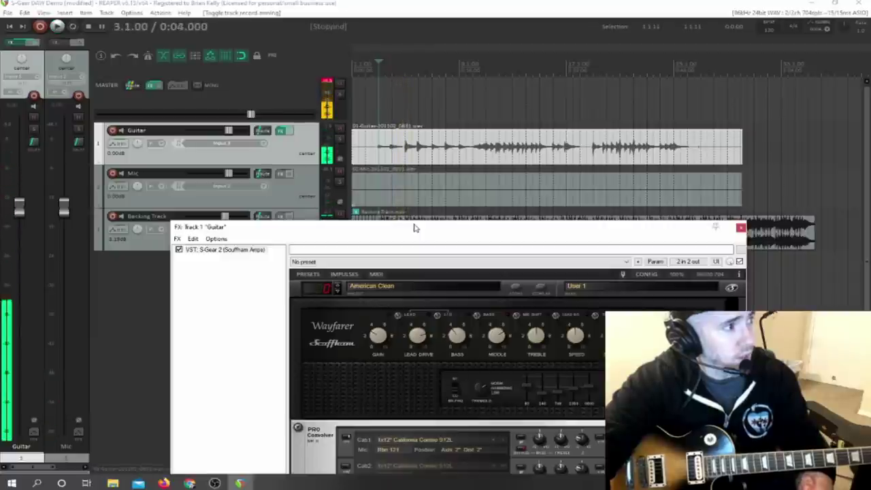
Switch the amp to the Sonoma Lead 2 preset and play back the guitar recording to hear it.
{"action": "left_click_drag", "start_coordinate": [412, 225], "coordinate": [417, 147]}
{"action": "left_click", "coordinate": [409, 212]}
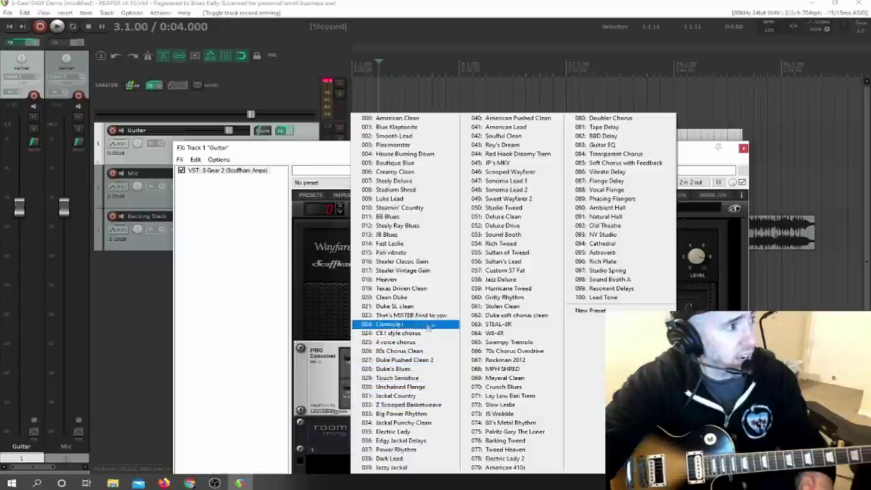
{"action": "left_click", "coordinate": [500, 192]}
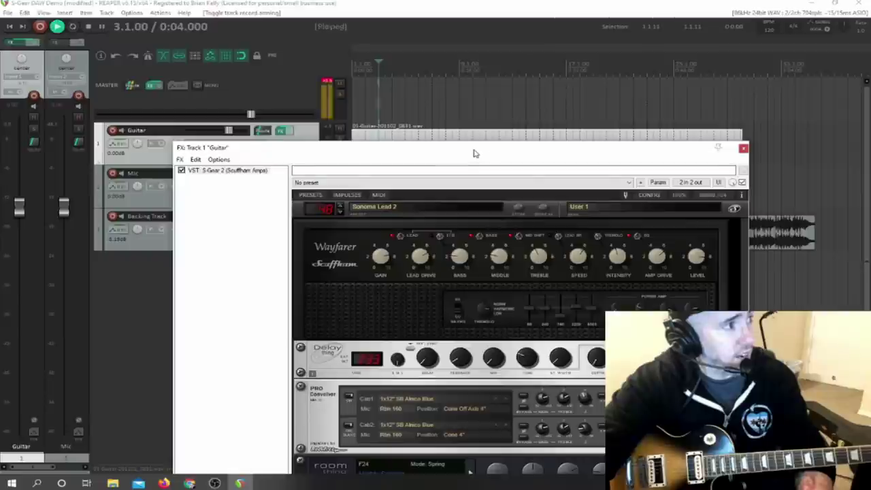
{"action": "key", "text": "space"}
{"action": "left_click_drag", "start_coordinate": [472, 151], "coordinate": [472, 177]}
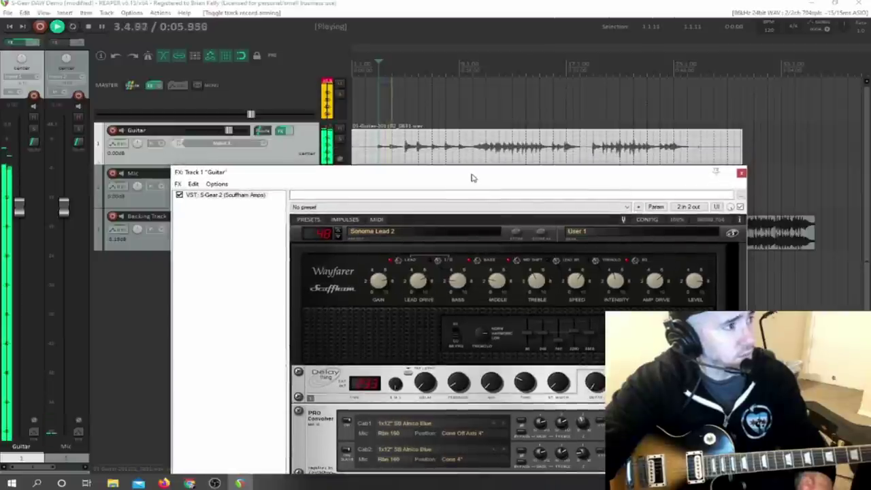
{"action": "key", "text": "space"}
Load the Heaven preset again and play back the guitar recording through it.
{"action": "left_click", "coordinate": [406, 233]}
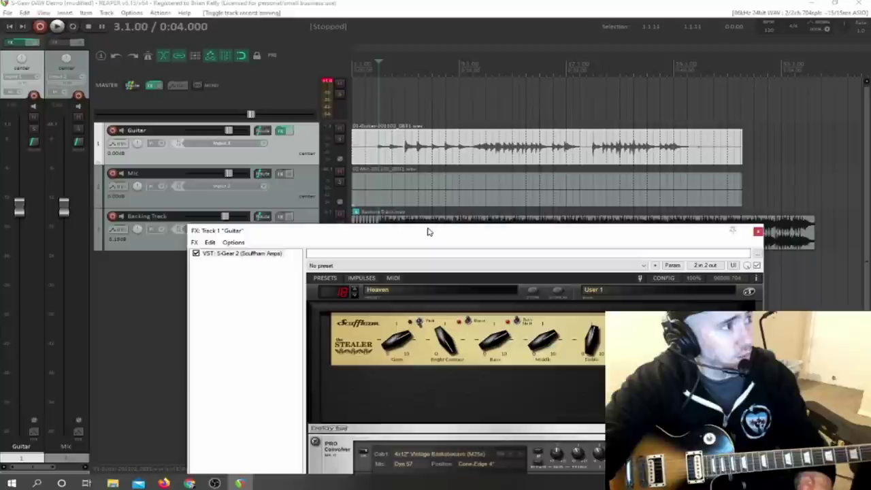
{"action": "key", "text": "space"}
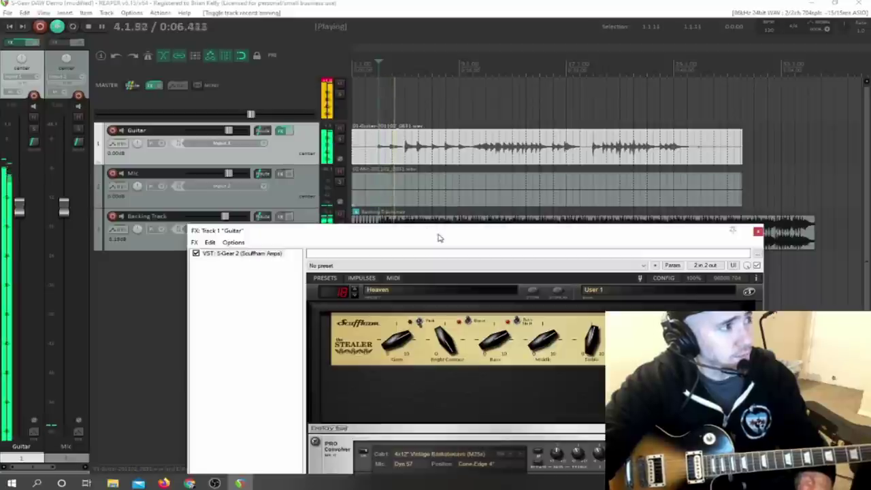
{"action": "key", "text": "space"}
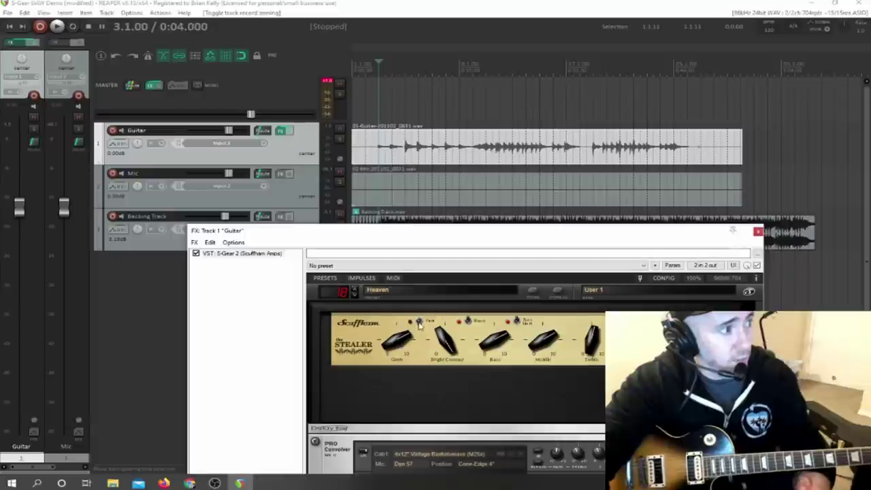
Raise the Stealer amp's gain and adjust its level while the guitar recording plays back.
{"action": "left_click_drag", "start_coordinate": [497, 235], "coordinate": [501, 179]}
{"action": "key", "text": "space"}
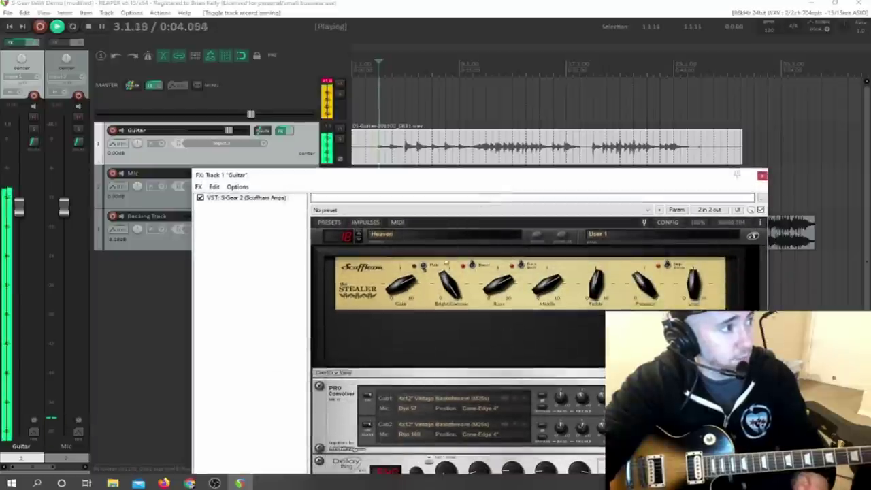
{"action": "left_click", "coordinate": [409, 287]}
{"action": "left_click_drag", "start_coordinate": [409, 287], "coordinate": [408, 270]}
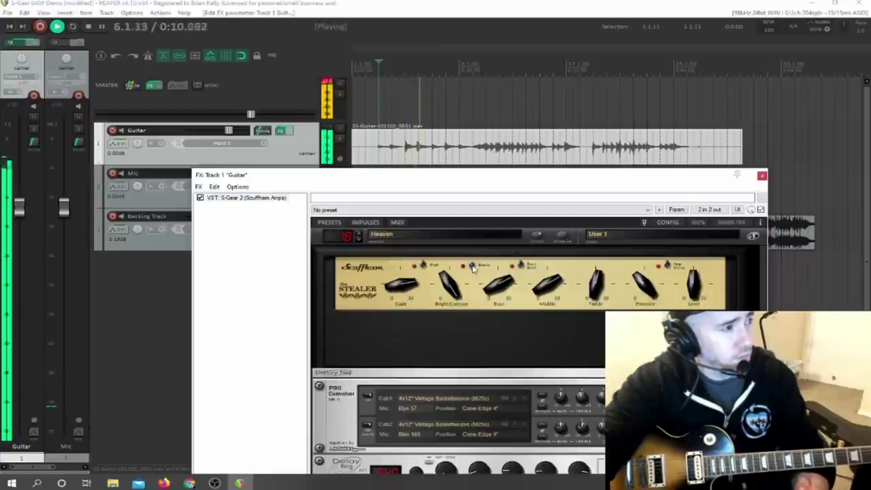
{"action": "scroll", "coordinate": [695, 277], "scroll_direction": "up", "scroll_amount": 2}
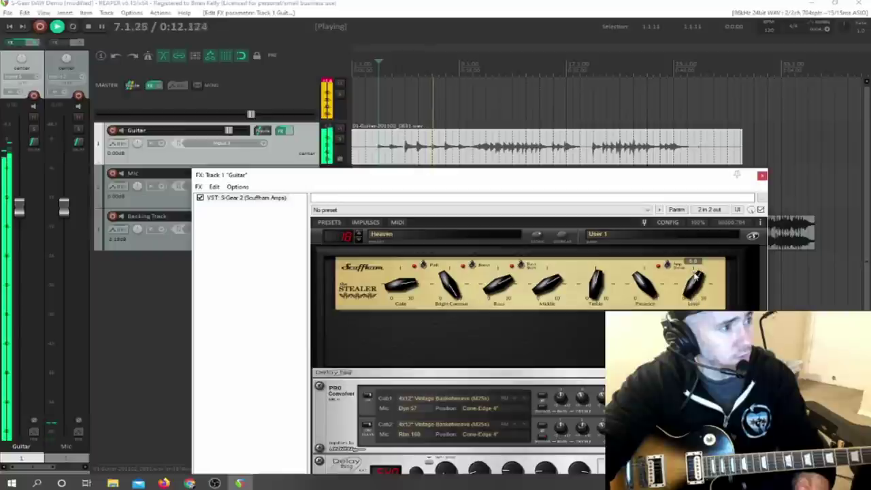
{"action": "left_click_drag", "start_coordinate": [695, 277], "coordinate": [695, 291]}
Adjust the Delay Thing's time and mix during playback, and stop the playback.
{"action": "mouse_move", "coordinate": [640, 253]}
{"action": "left_click_drag", "start_coordinate": [576, 176], "coordinate": [589, 57]}
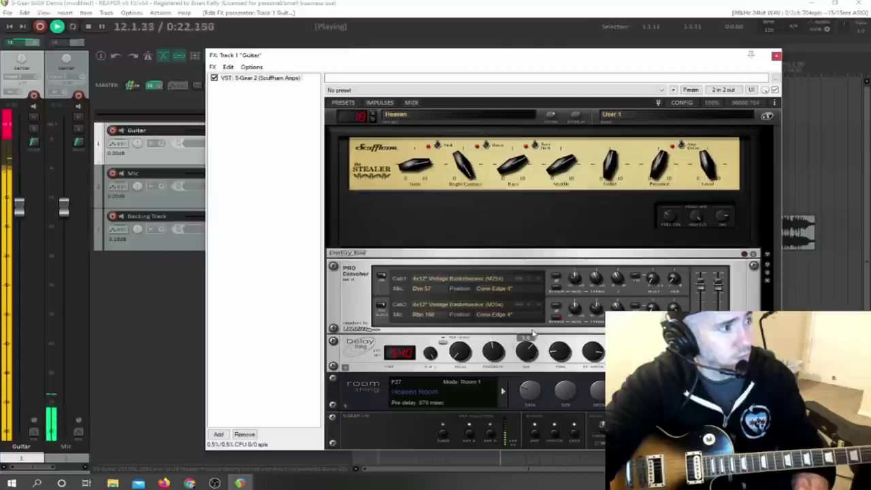
{"action": "mouse_move", "coordinate": [513, 348]}
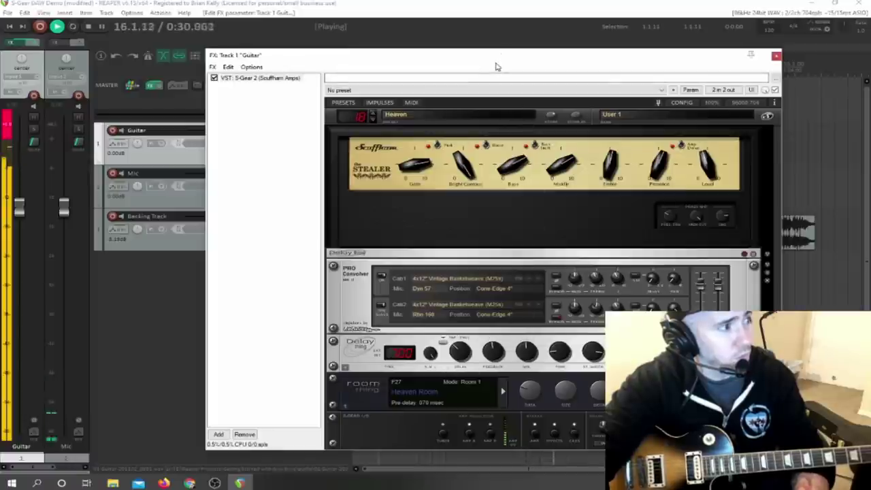
{"action": "left_click_drag", "start_coordinate": [490, 59], "coordinate": [481, 206]}
{"action": "key", "text": "space"}
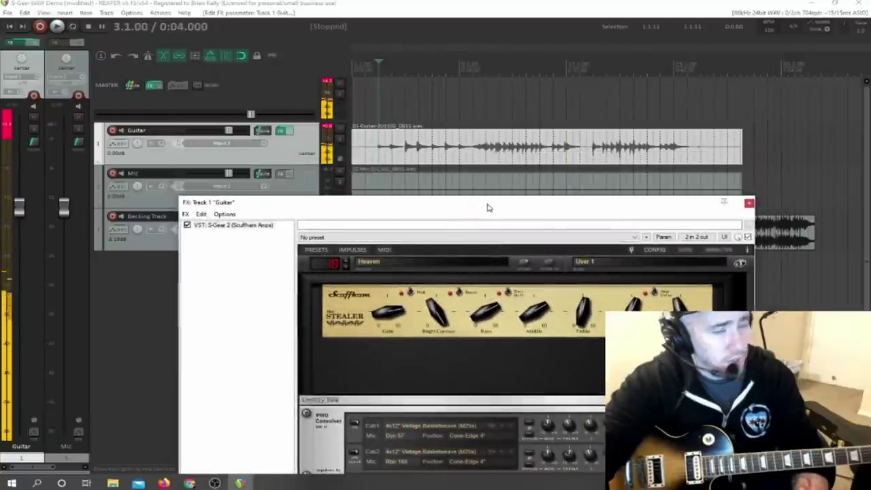
Discard the amp tweaks by switching to the BB Blues preset and reloading the Heaven preset.
{"action": "left_click_drag", "start_coordinate": [505, 206], "coordinate": [548, 164]}
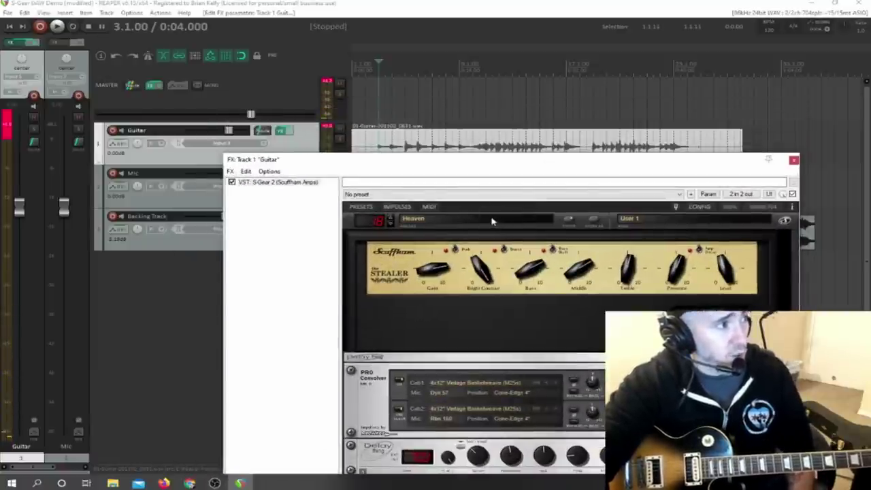
{"action": "left_click", "coordinate": [493, 221]}
{"action": "left_click", "coordinate": [492, 220]}
{"action": "left_click", "coordinate": [422, 109]}
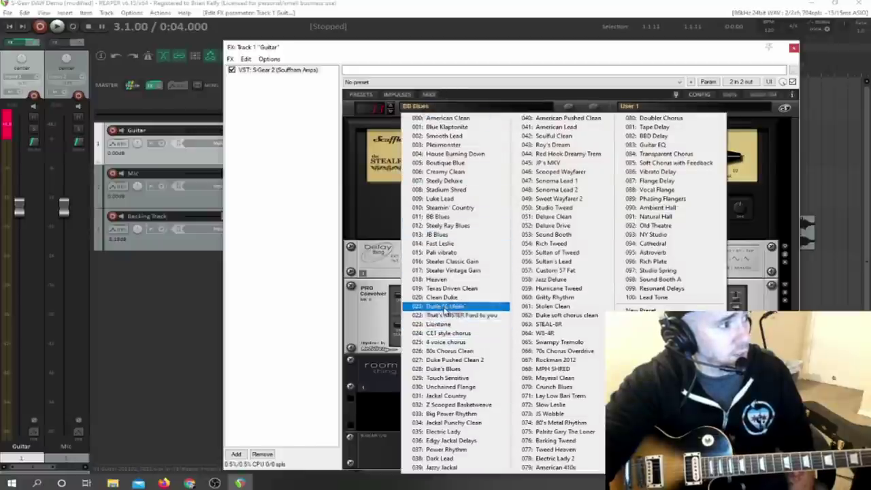
{"action": "left_click", "coordinate": [438, 279]}
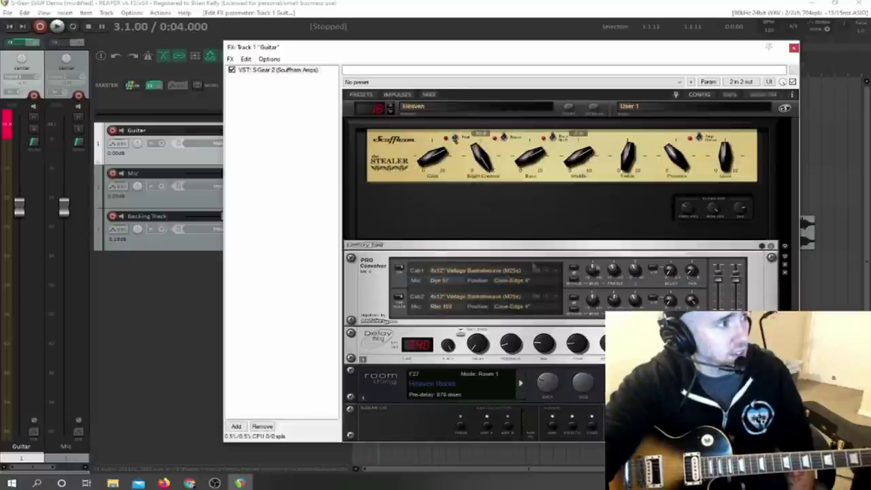
Reposition the Guitar track's effects window to reveal the tracks, and close it.
{"action": "left_click_drag", "start_coordinate": [561, 50], "coordinate": [542, 251]}
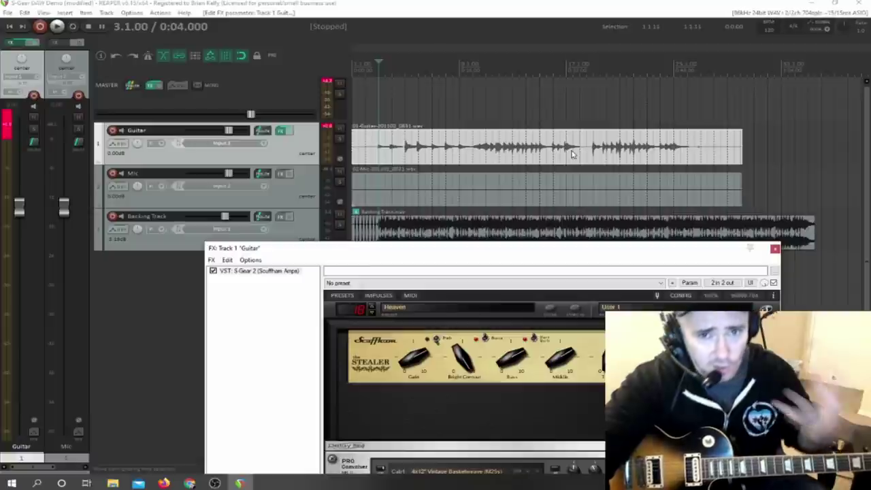
{"action": "left_click_drag", "start_coordinate": [594, 253], "coordinate": [590, 139]}
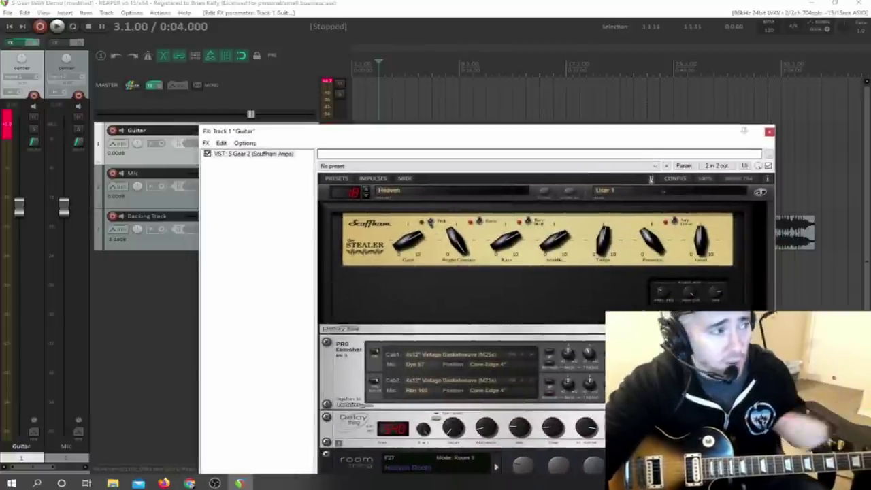
{"action": "left_click", "coordinate": [769, 132]}
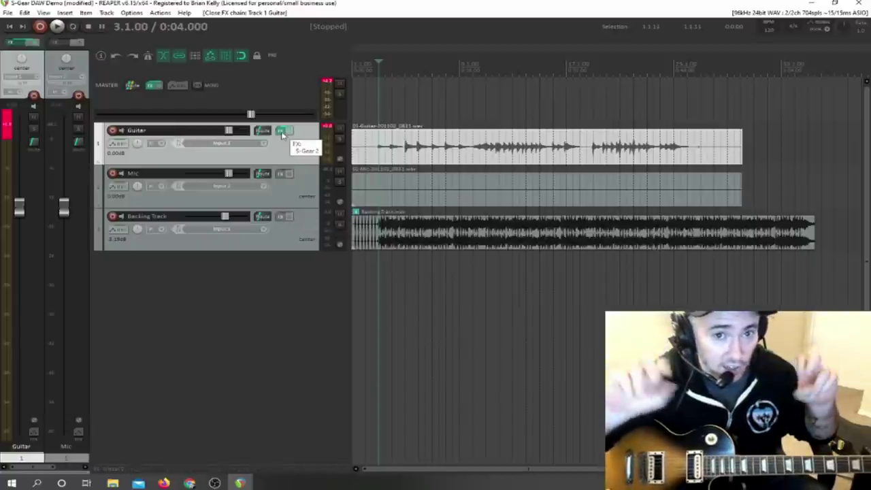
Add a fourth track below the Backing Track, arm it for recording and turn its record monitoring on.
{"action": "double_click", "coordinate": [286, 269]}
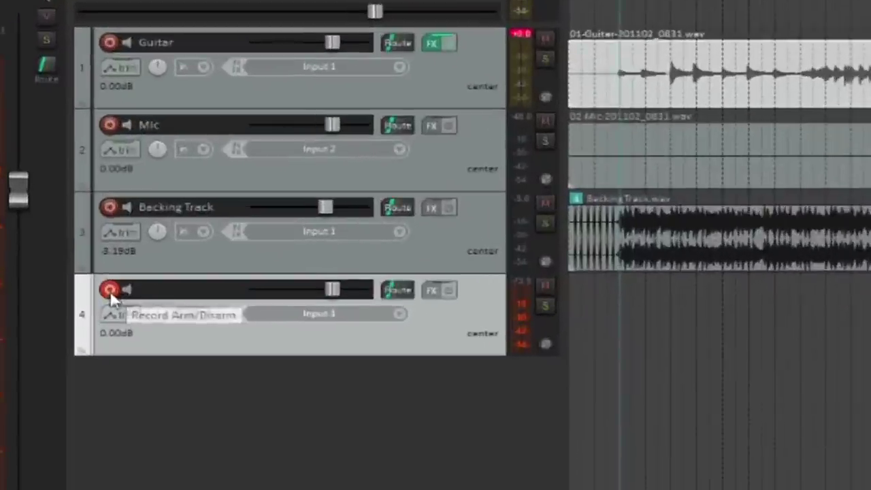
{"action": "left_click", "coordinate": [112, 259]}
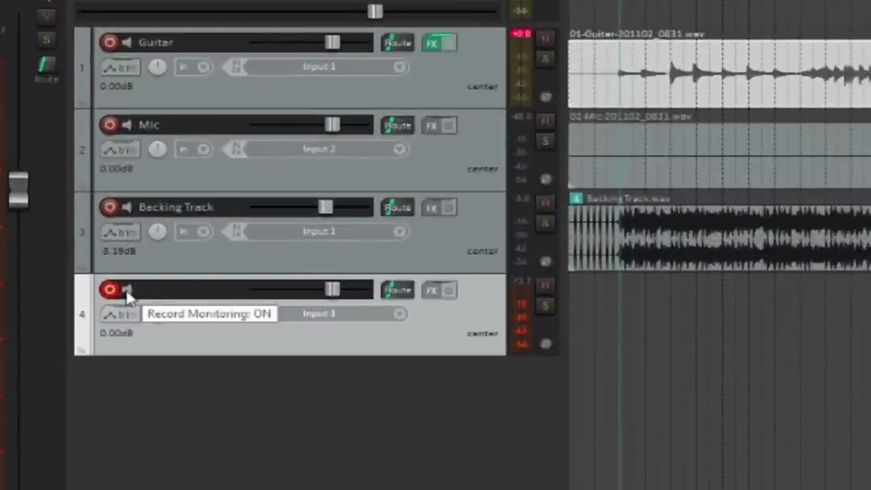
{"action": "left_click", "coordinate": [126, 291]}
{"action": "left_click", "coordinate": [126, 292]}
{"action": "left_click", "coordinate": [127, 291]}
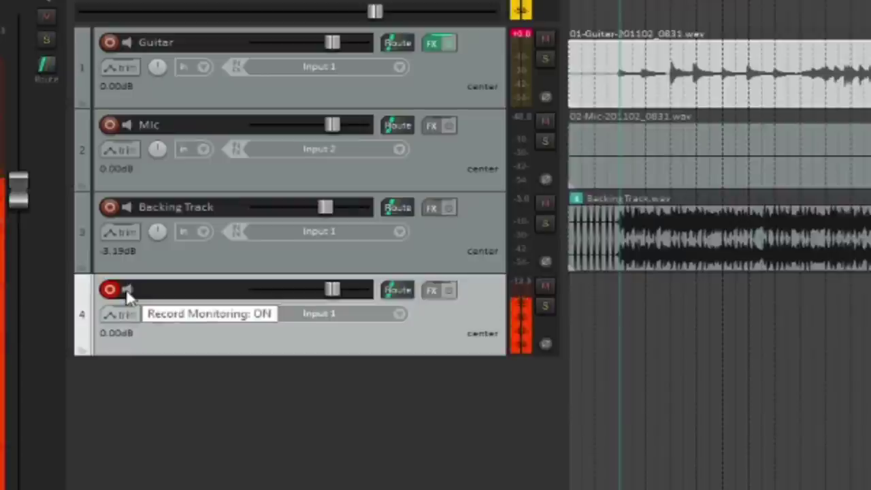
Add the S-Gear 2 (Scuffham Amps) VST to track 4 and place its window over the middle of the project.
{"action": "left_click", "coordinate": [432, 292]}
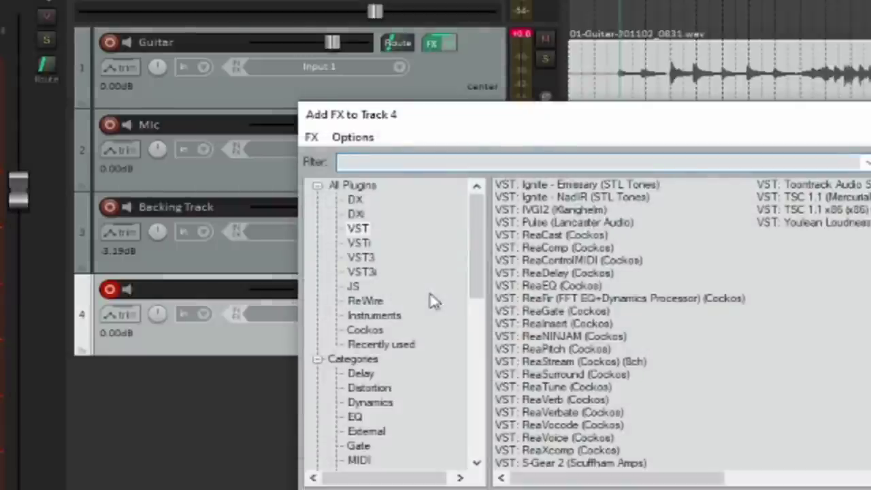
{"action": "left_click", "coordinate": [357, 232]}
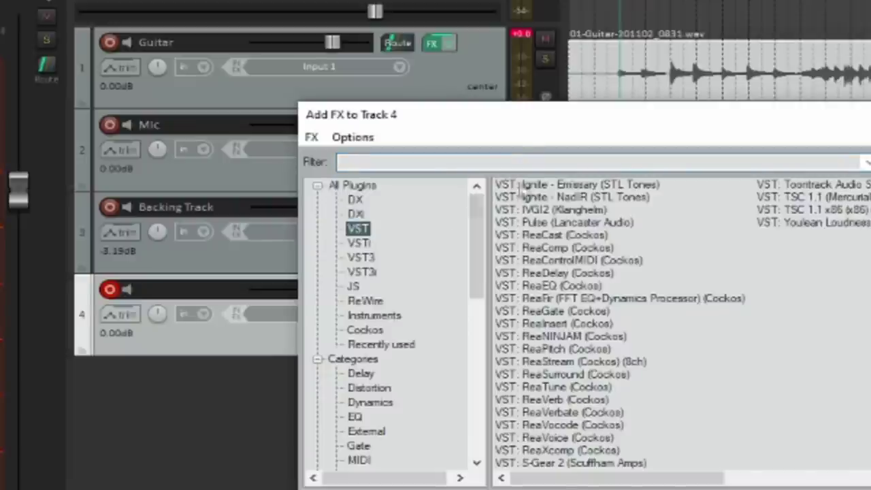
{"action": "double_click", "coordinate": [550, 463]}
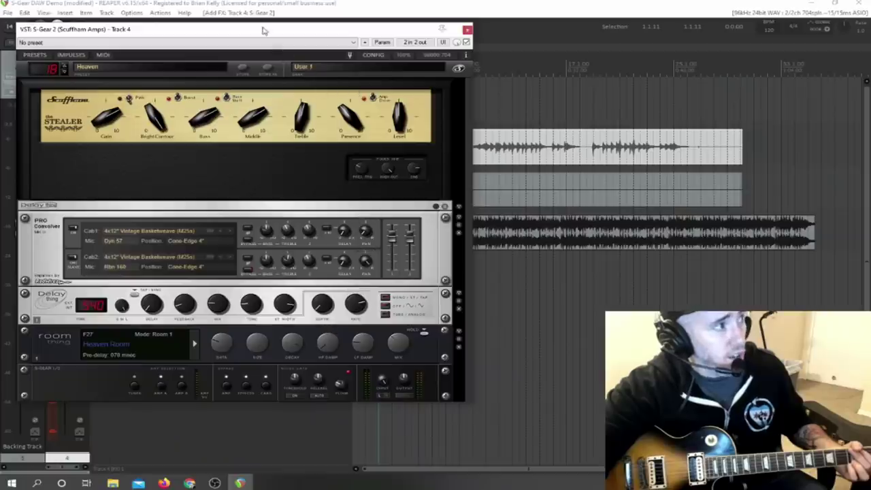
{"action": "left_click_drag", "start_coordinate": [264, 30], "coordinate": [388, 101]}
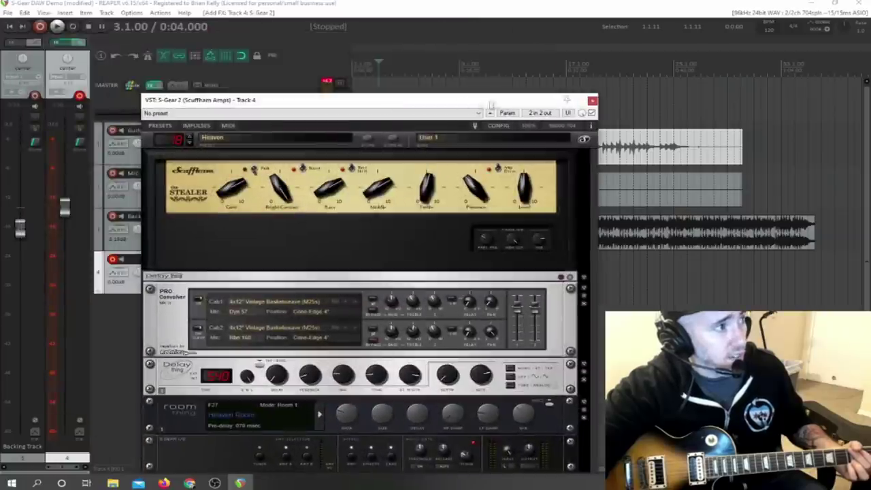
Close the S-Gear 2 window on track 4, check the track's recording controls and effects chain, and close the chain window.
{"action": "left_click", "coordinate": [592, 101]}
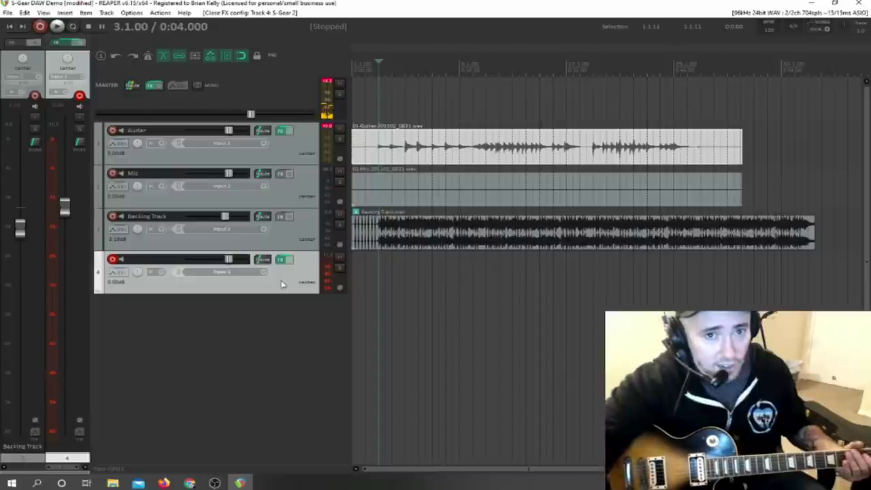
{"action": "left_click", "coordinate": [112, 261]}
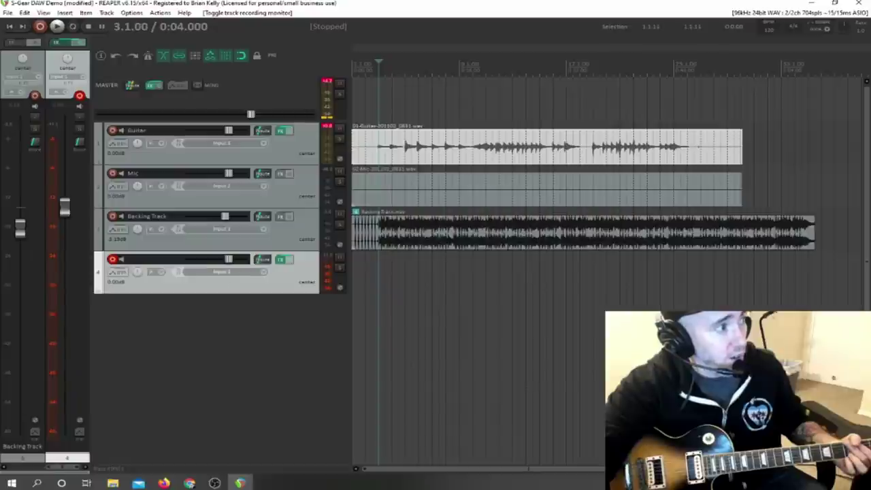
{"action": "left_click", "coordinate": [282, 260]}
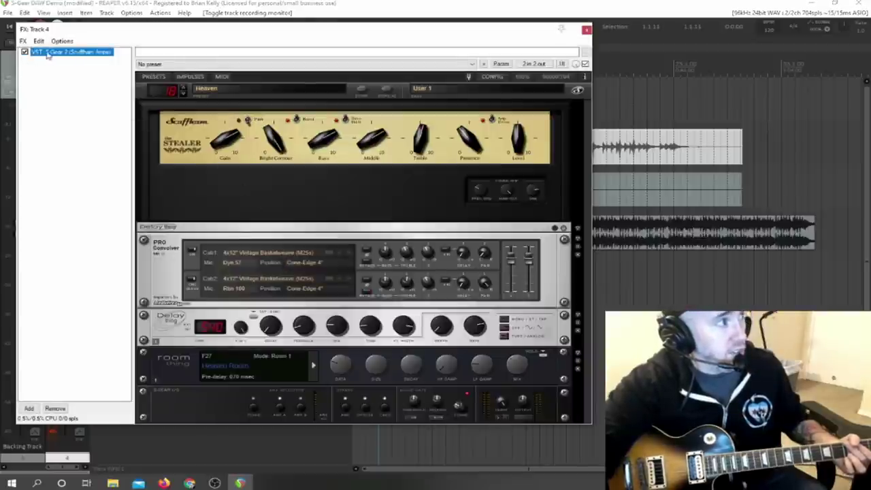
{"action": "left_click", "coordinate": [587, 31]}
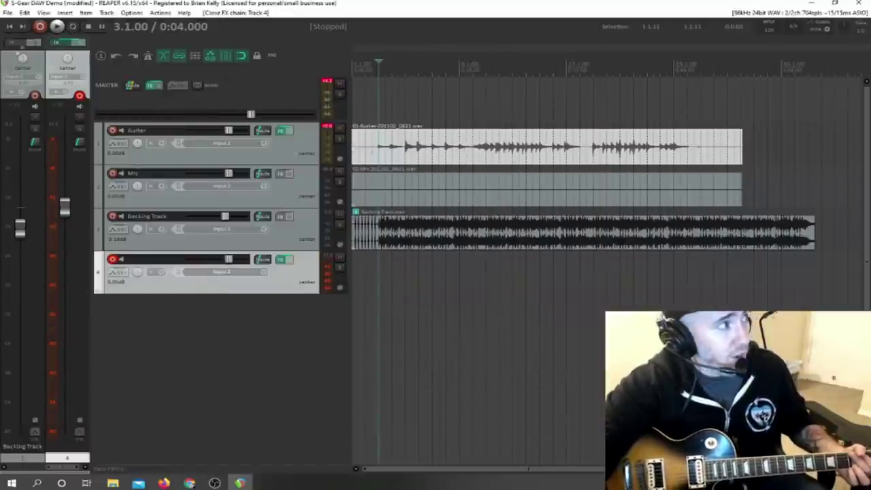
Place the edit cursor at bar 3 on the Guitar track, play the project briefly from there, and stop playback.
{"action": "left_click", "coordinate": [9, 26]}
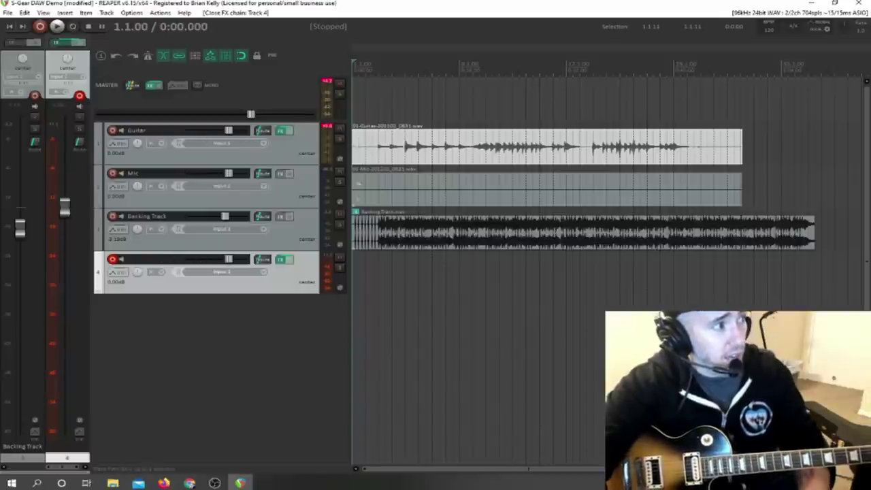
{"action": "left_click", "coordinate": [380, 154]}
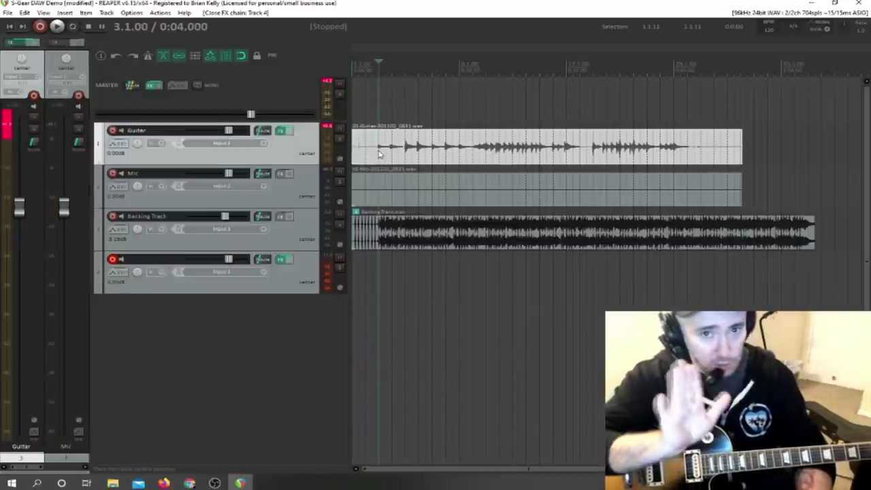
{"action": "key", "text": "space"}
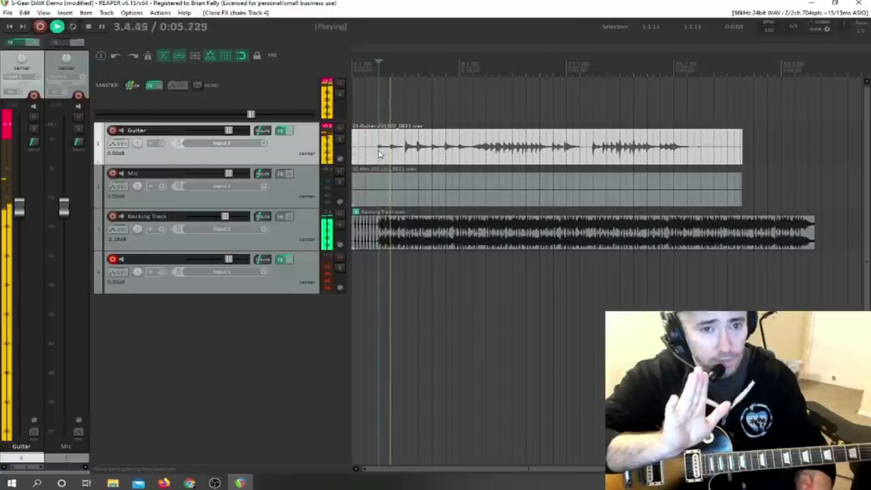
{"action": "key", "text": "space"}
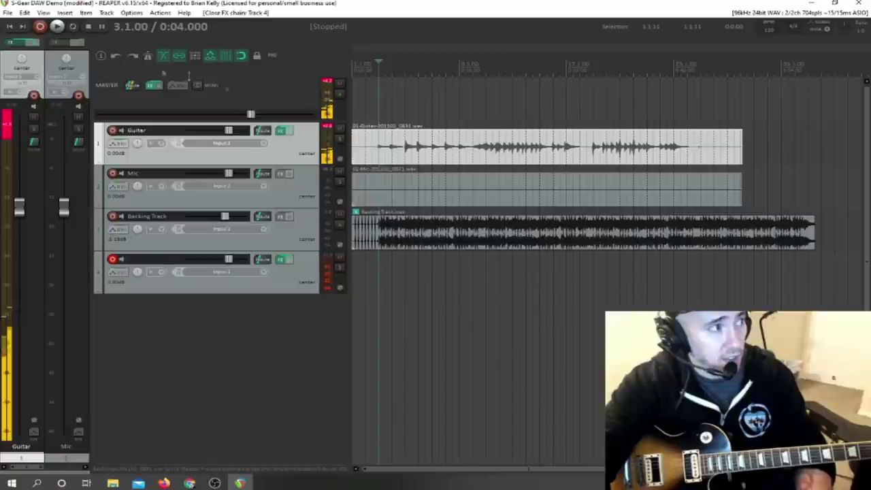
Return to the project start, play the project for accompaniment to live guitar on track 4, and stop playback.
{"action": "key", "text": "Home"}
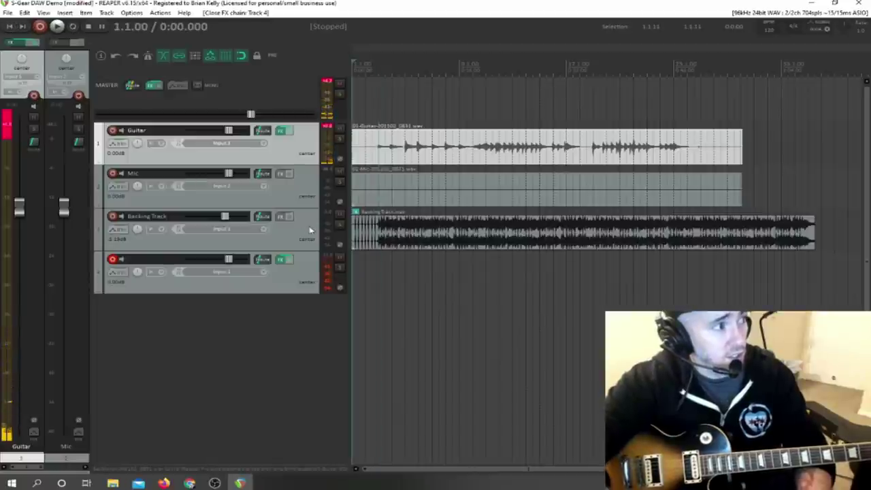
{"action": "key", "text": "space"}
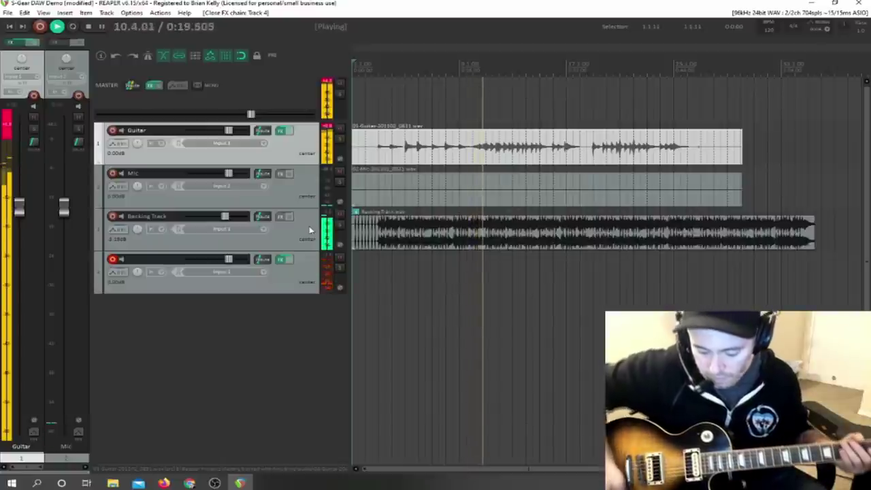
{"action": "key", "text": "space"}
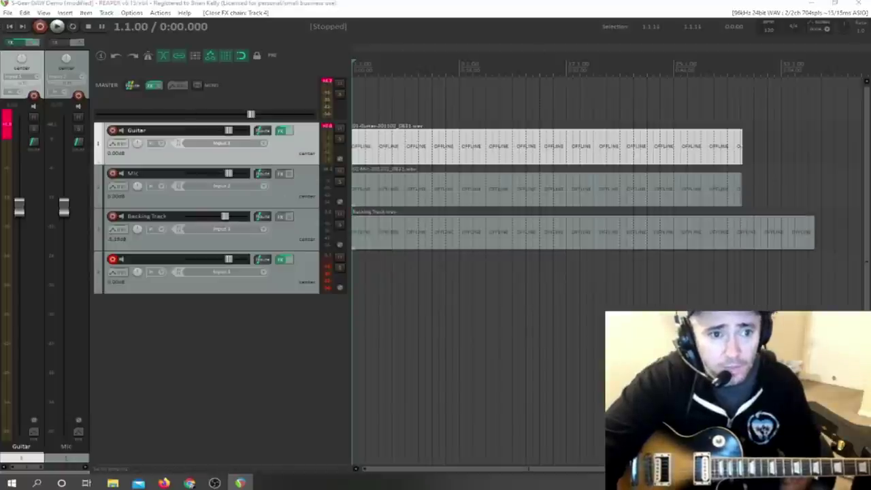
Switch to File Explorer and locate S-Gear2_x64.dll in the VSTPlugins folder under C:\Program Files\Steinberg.
{"action": "key", "text": "super+e"}
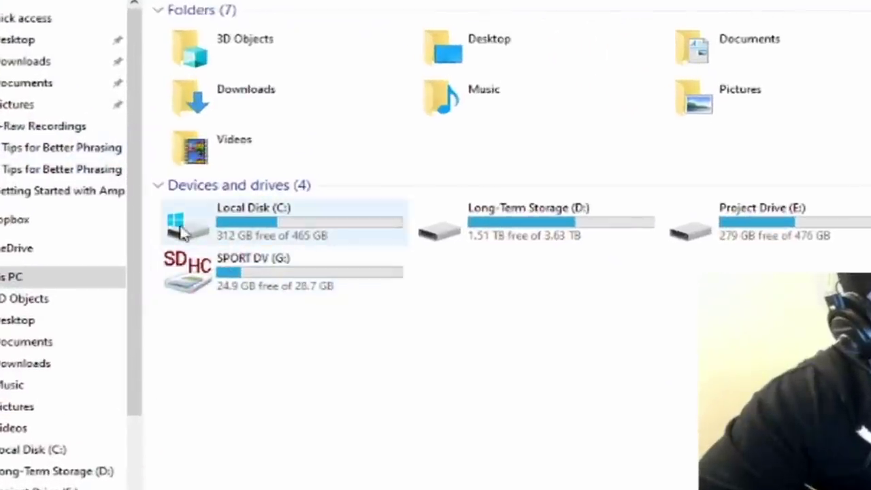
{"action": "double_click", "coordinate": [183, 231]}
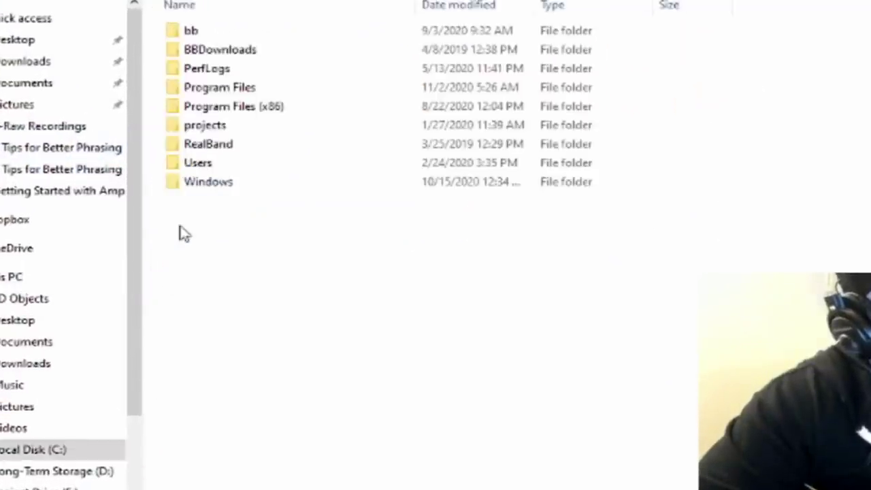
{"action": "double_click", "coordinate": [214, 91]}
{"action": "scroll", "coordinate": [291, 366], "scroll_direction": "down", "scroll_amount": 3}
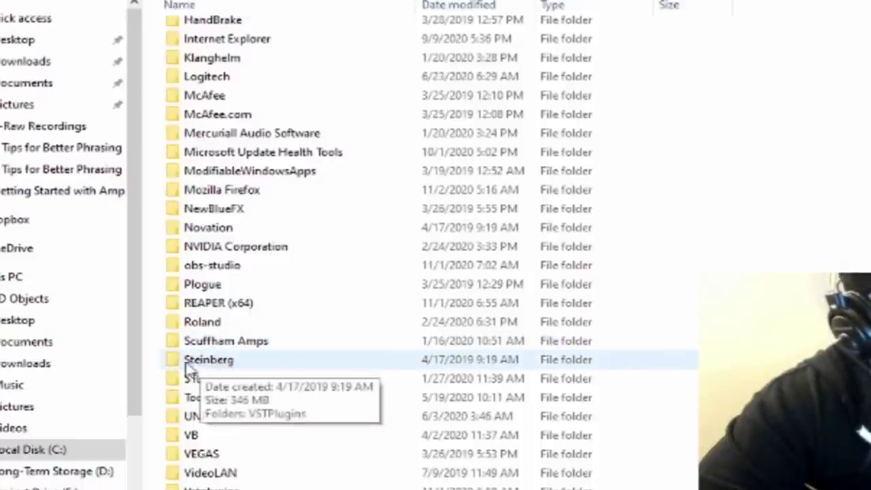
{"action": "left_click", "coordinate": [217, 367]}
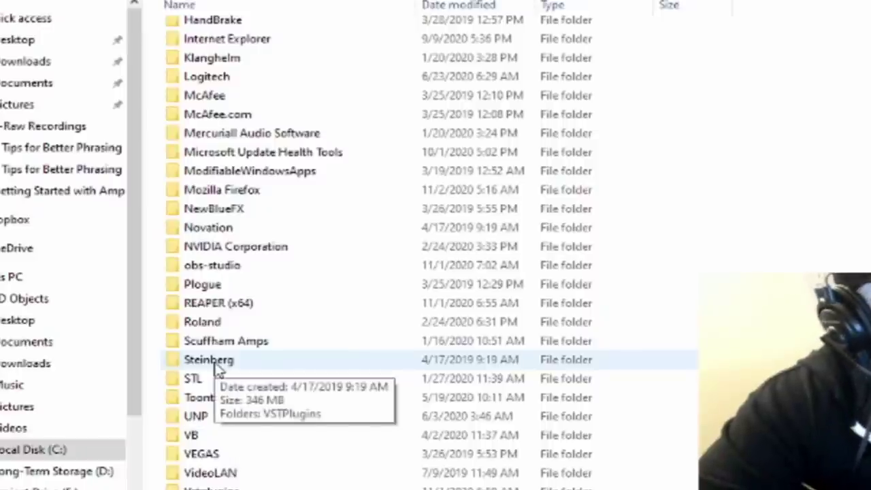
{"action": "double_click", "coordinate": [231, 366]}
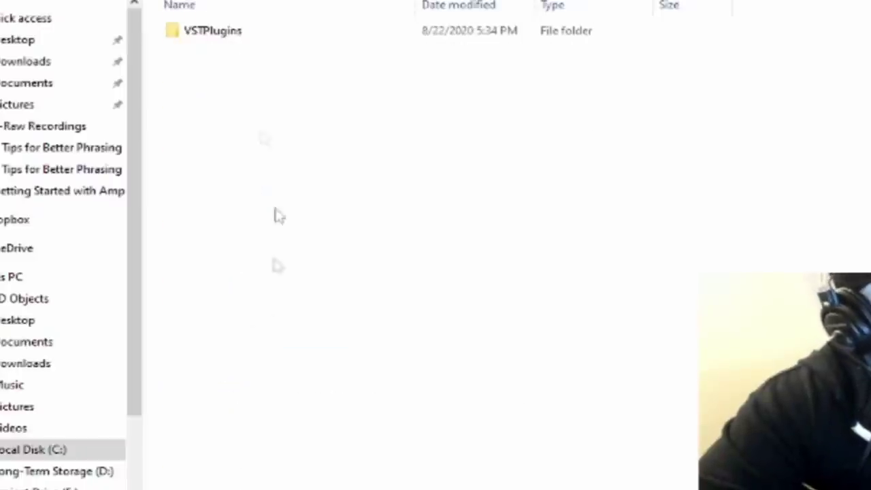
{"action": "double_click", "coordinate": [194, 36]}
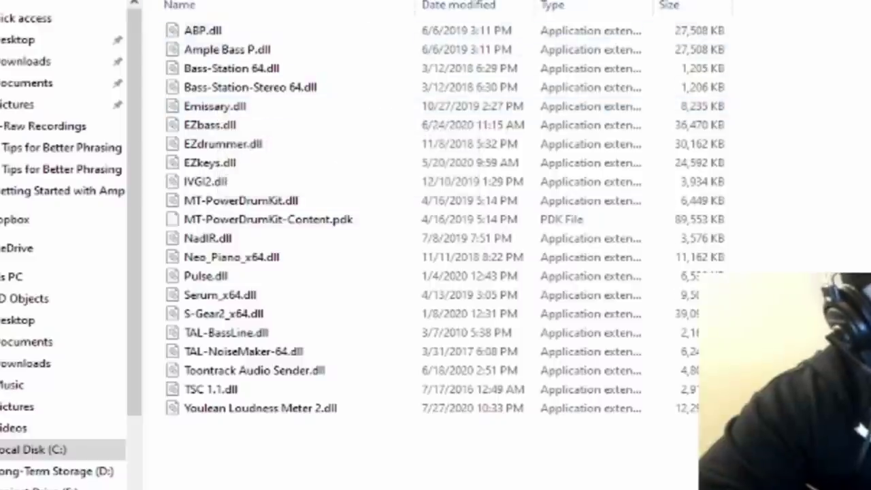
{"action": "mouse_move", "coordinate": [207, 319]}
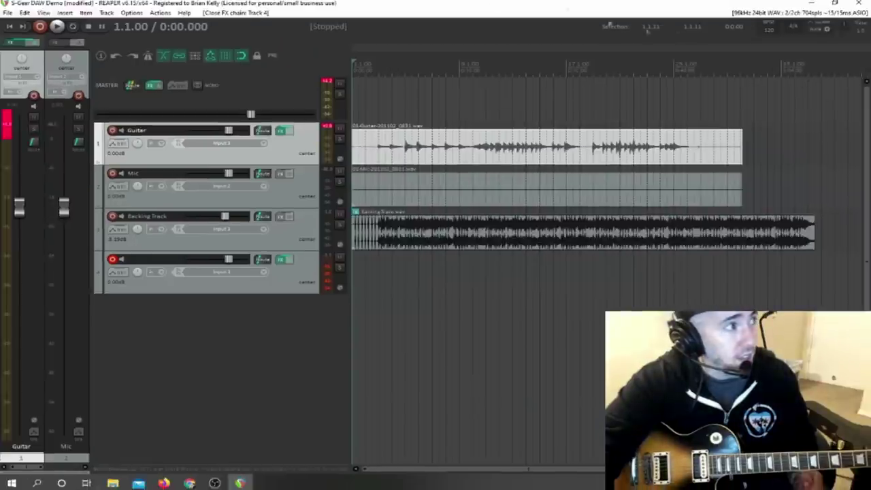
Switch to REAPER, examine the C:\Program Files\Steinberg\VstPlugins entry among the VST plug-in paths in the preferences, and close the dialog.
{"action": "left_click", "coordinate": [132, 13]}
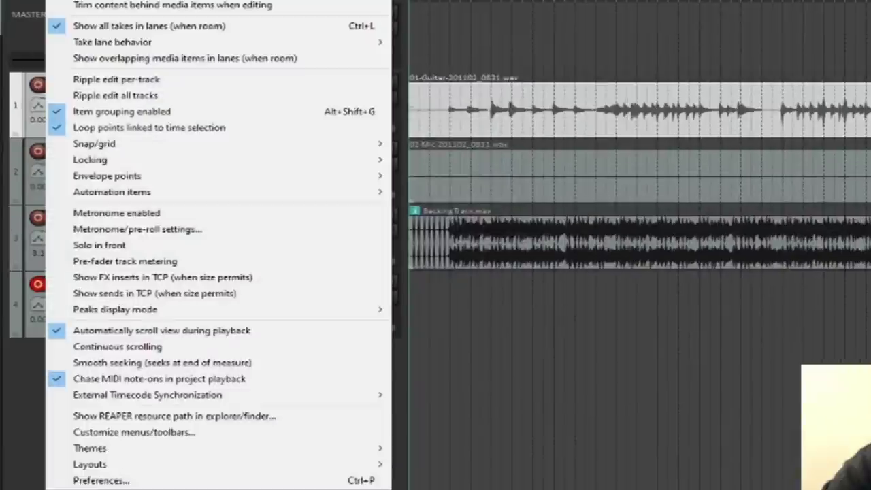
{"action": "left_click", "coordinate": [151, 483]}
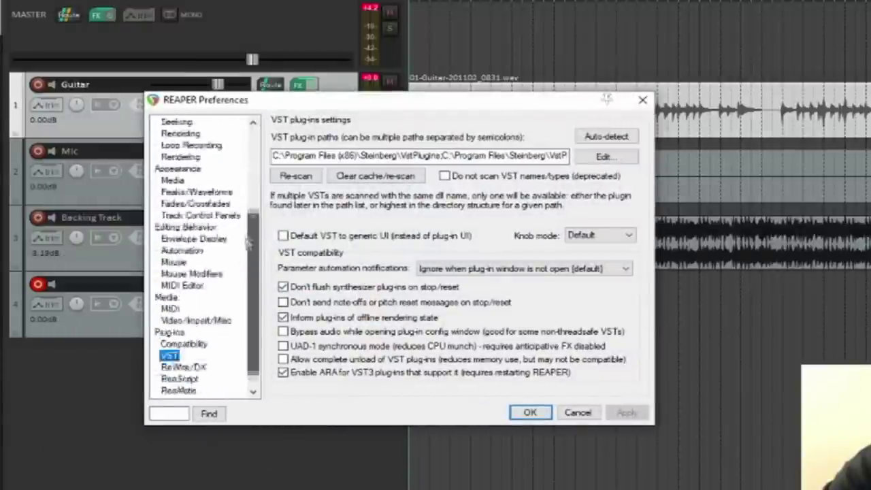
{"action": "scroll", "coordinate": [248, 244], "scroll_direction": "down", "scroll_amount": 1}
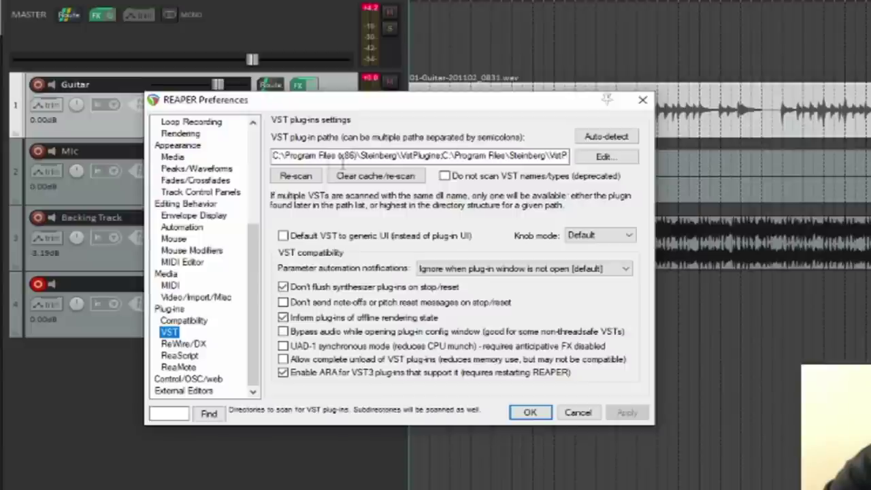
{"action": "left_click", "coordinate": [383, 171]}
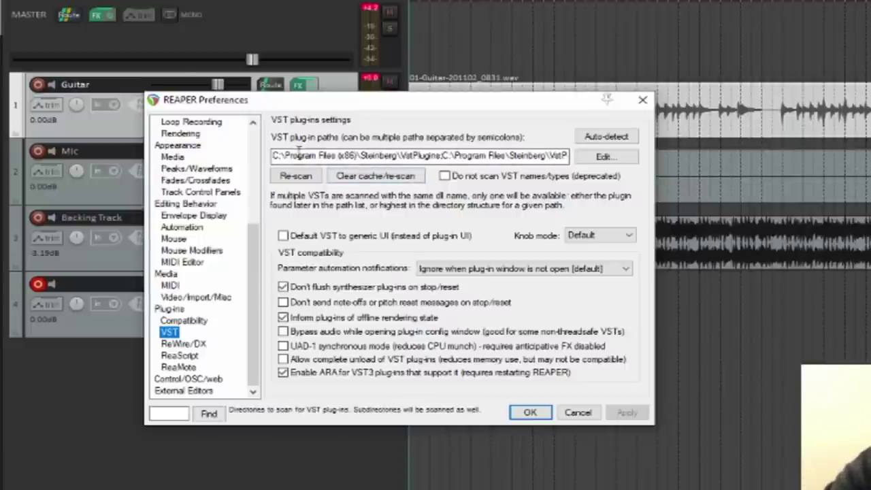
{"action": "left_click", "coordinate": [442, 157]}
{"action": "left_click", "coordinate": [451, 156]}
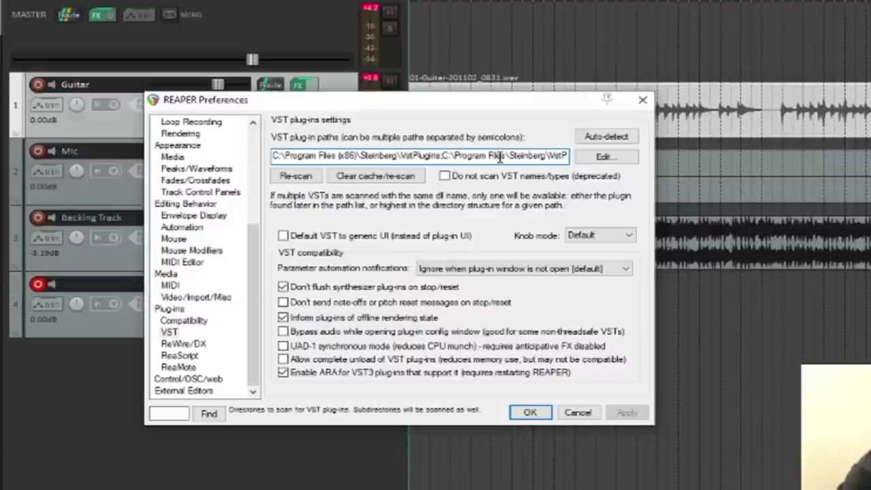
{"action": "type", "text": "C:\\Program Files\\Steinberg\\VstPlugins;"}
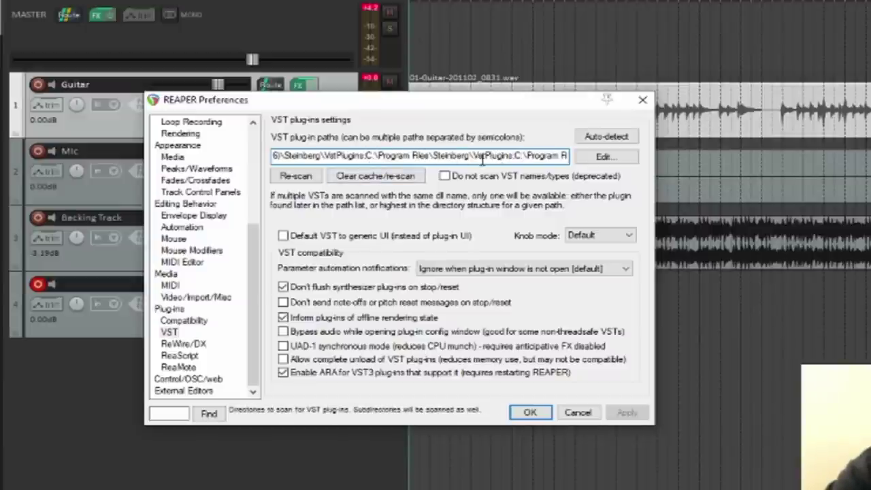
{"action": "left_click_drag", "start_coordinate": [515, 156], "coordinate": [365, 156]}
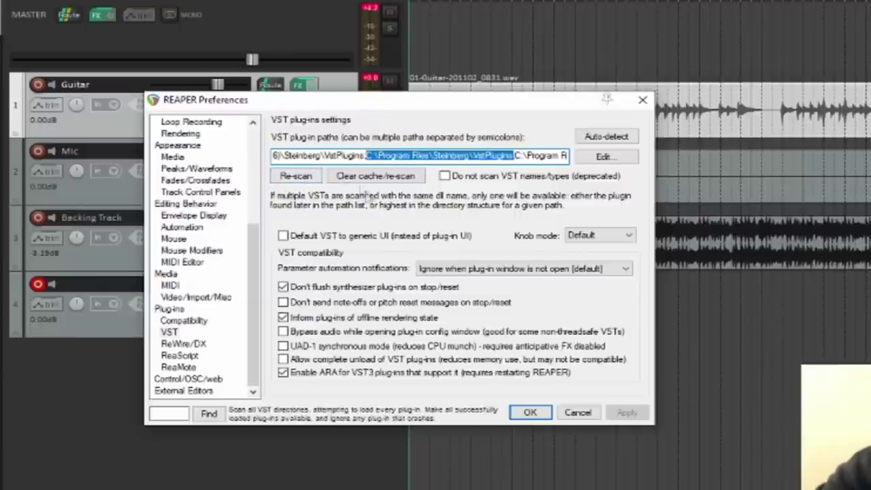
{"action": "left_click", "coordinate": [641, 102]}
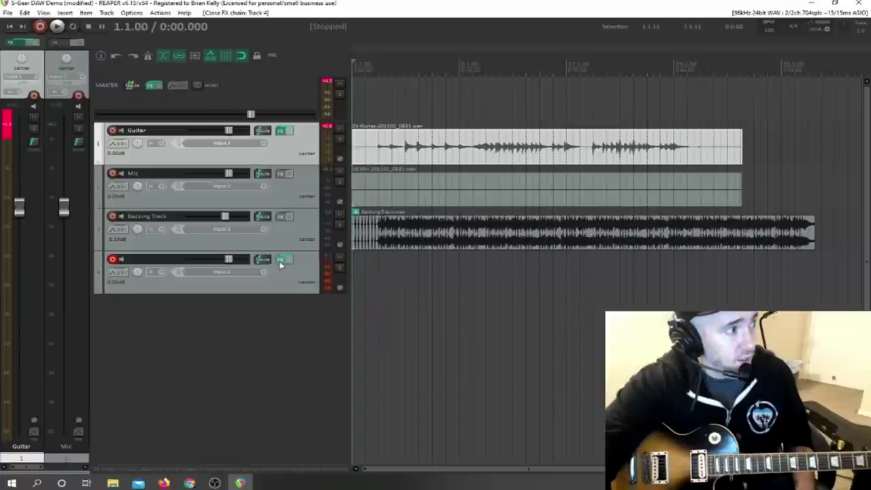
Browse the VST plug-ins that can be added to track 4, add none, and close the track's effects window.
{"action": "left_click", "coordinate": [279, 262]}
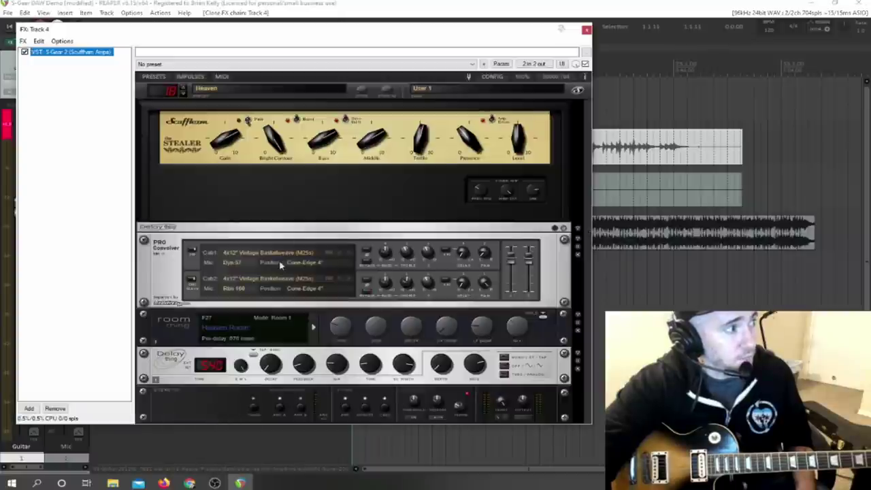
{"action": "double_click", "coordinate": [65, 88]}
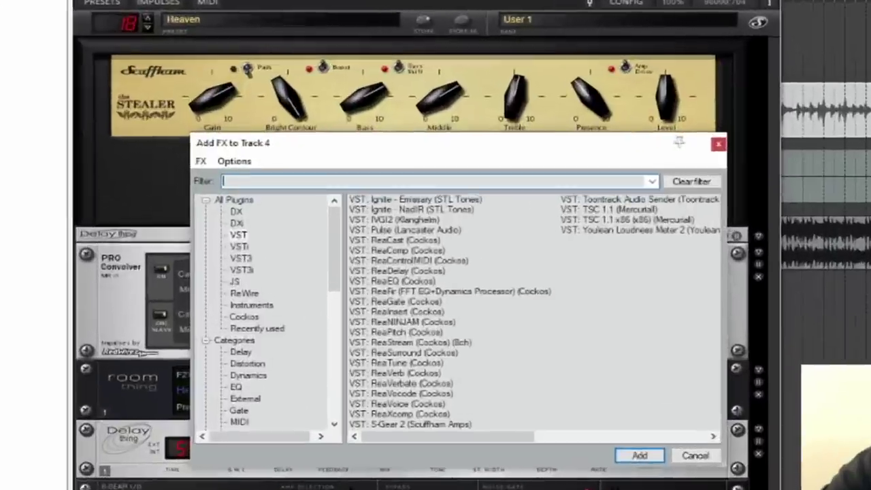
{"action": "left_click", "coordinate": [236, 212]}
{"action": "left_click", "coordinate": [238, 235]}
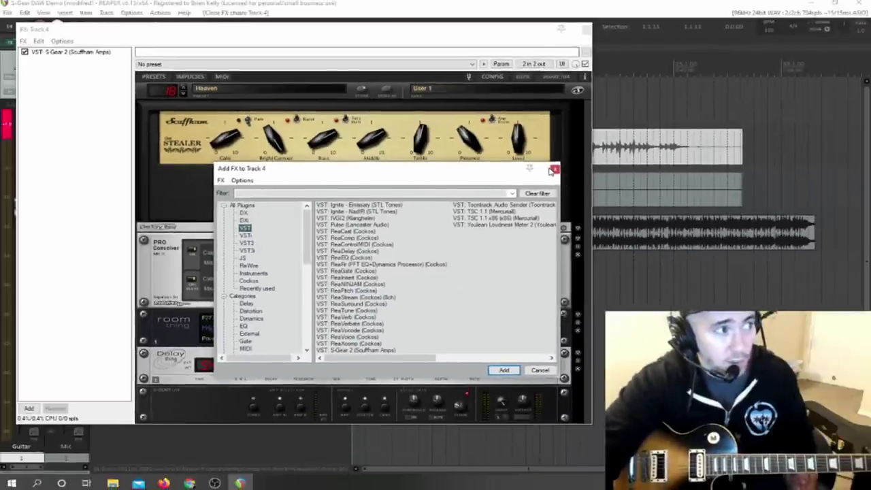
{"action": "left_click", "coordinate": [553, 169]}
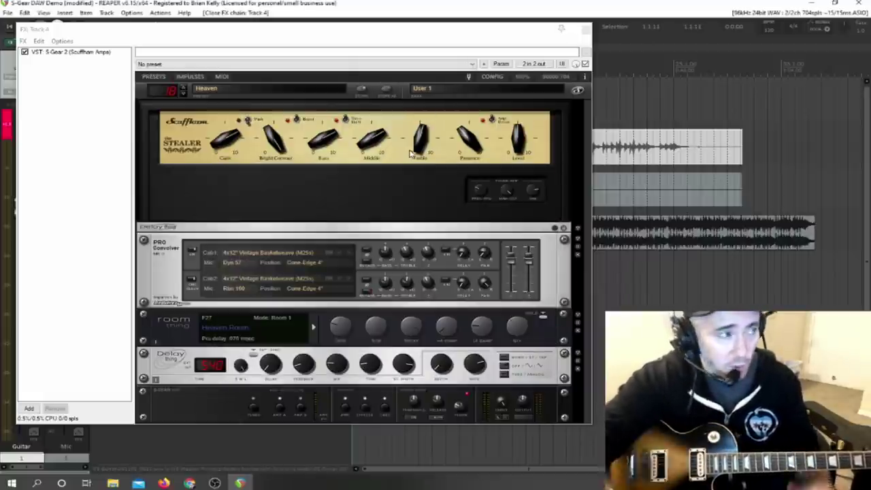
{"action": "left_click", "coordinate": [586, 29]}
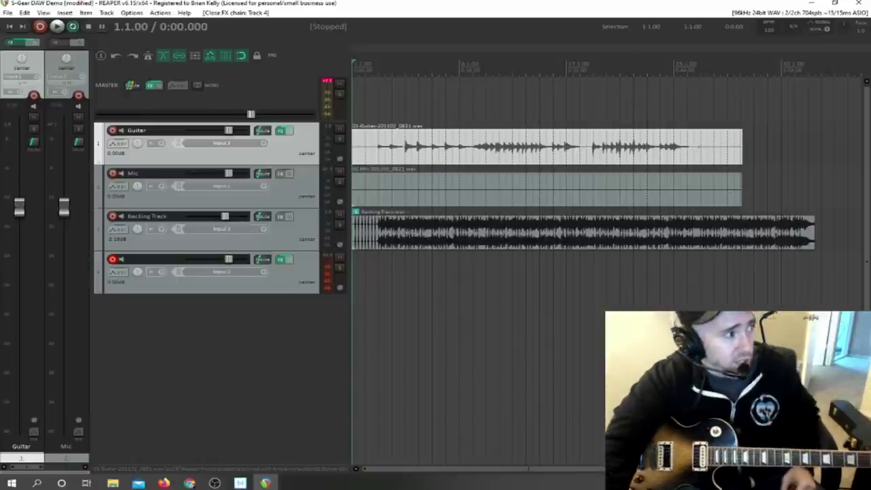
Open S-Gear 2 on track 4, look over the Cab1 cabinet models, and load the Plexmonster preset.
{"action": "left_click", "coordinate": [279, 259]}
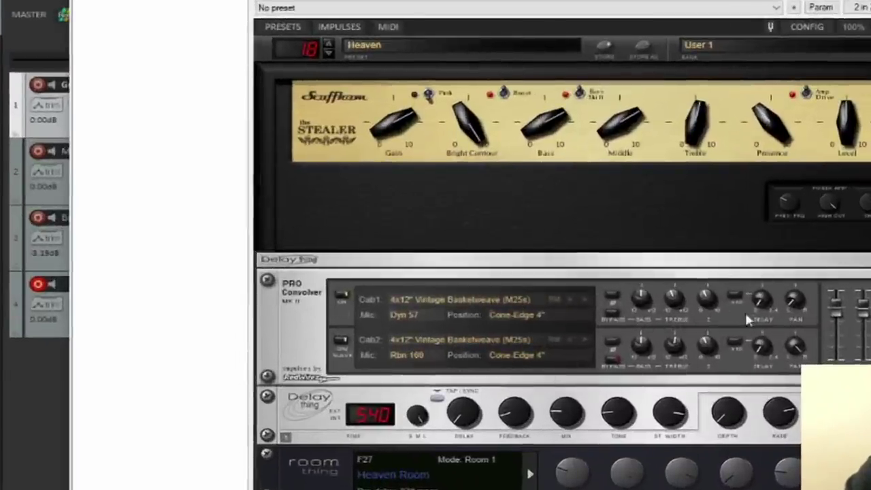
{"action": "left_click", "coordinate": [422, 301]}
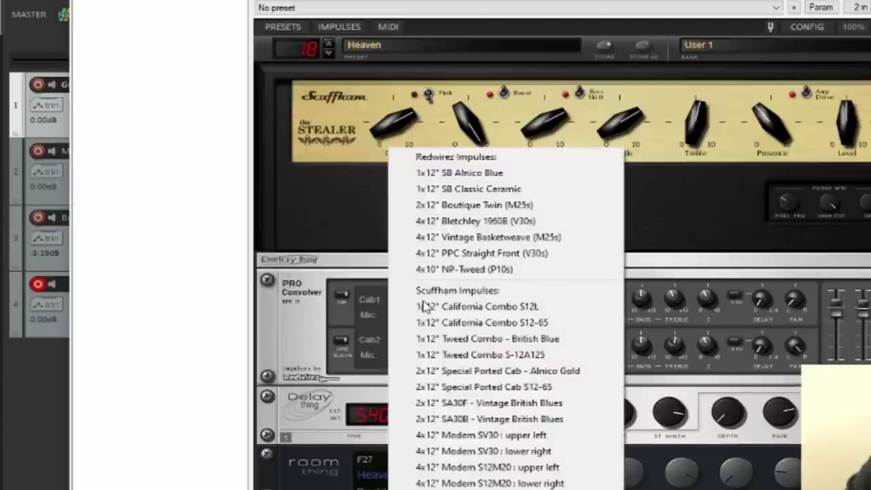
{"action": "left_click", "coordinate": [298, 322]}
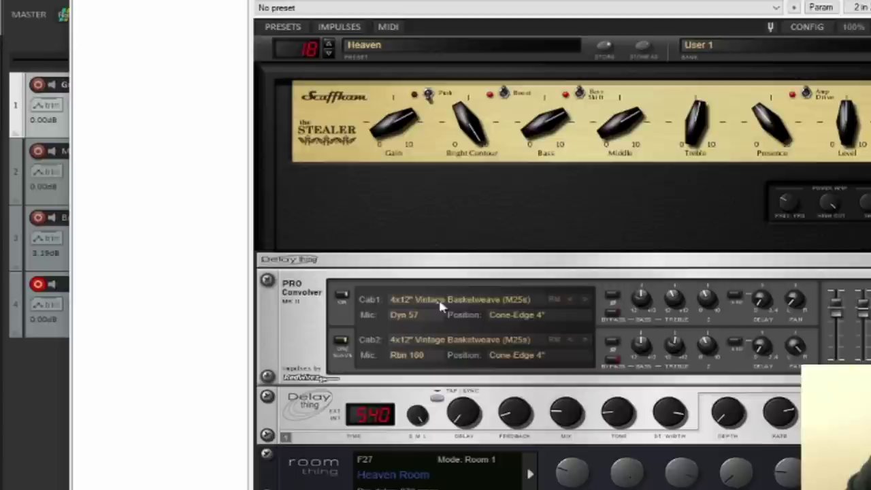
{"action": "left_click", "coordinate": [380, 43]}
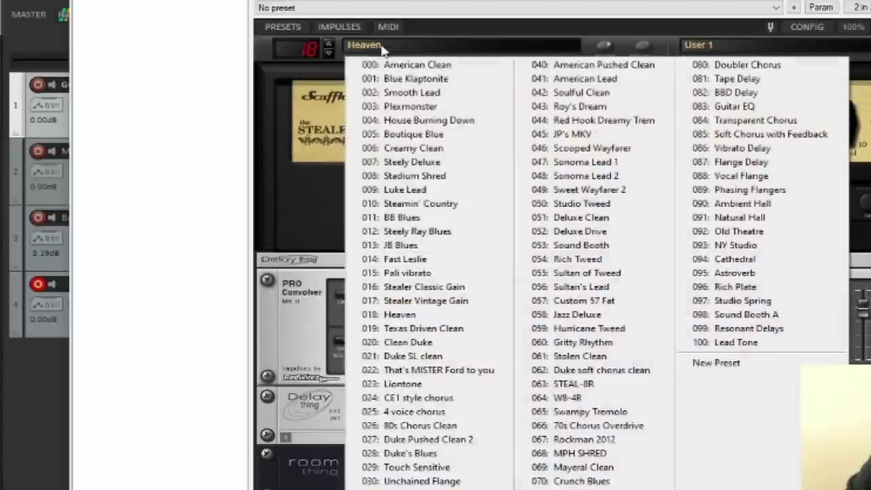
{"action": "left_click", "coordinate": [403, 107]}
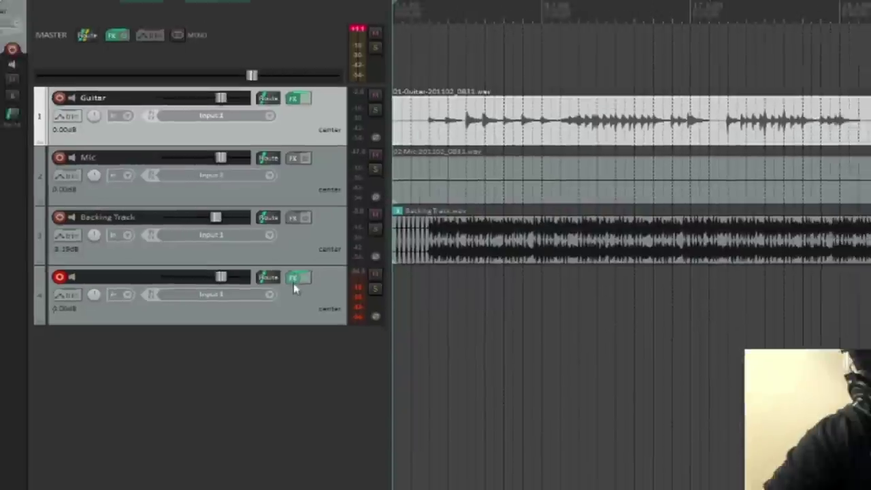
{"action": "left_click", "coordinate": [293, 284]}
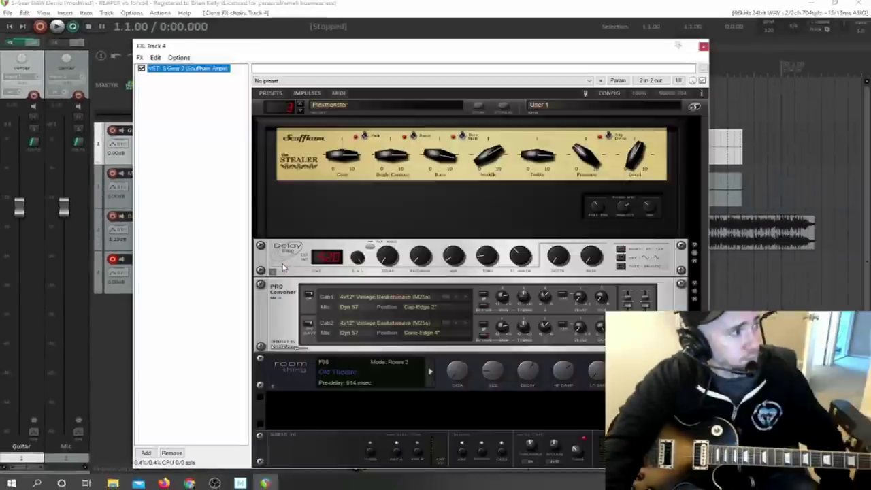
Audition the SB Alnico Blue, Boutique Twin (M25s), Bletchley 1960B (V30s) and 4x12" Modern S12M20 : upper left models as Cab1.
{"action": "left_click", "coordinate": [694, 263]}
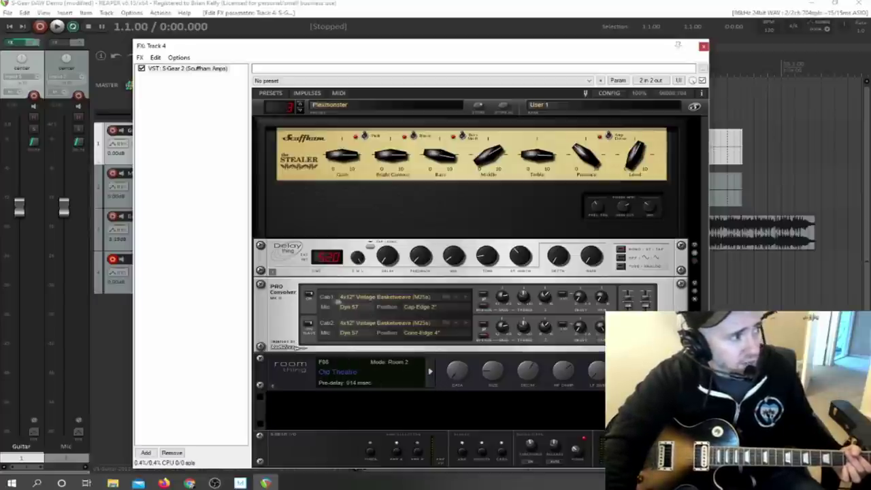
{"action": "left_click", "coordinate": [361, 300]}
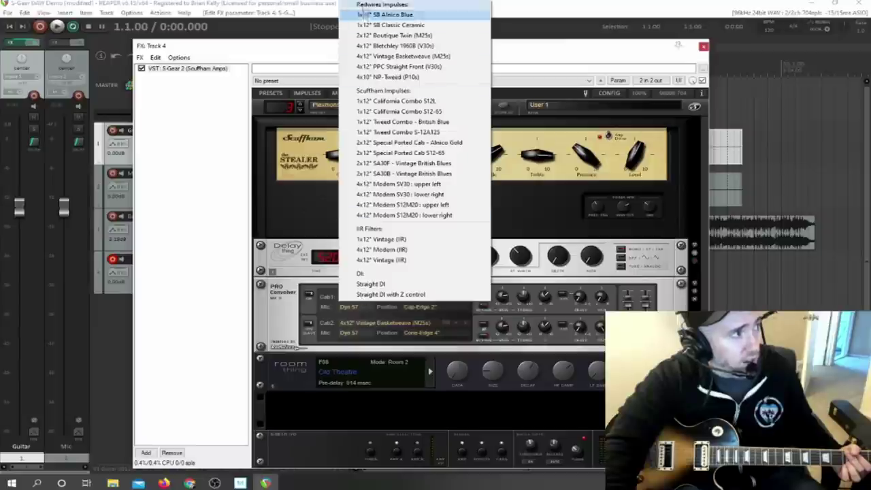
{"action": "left_click", "coordinate": [384, 15]}
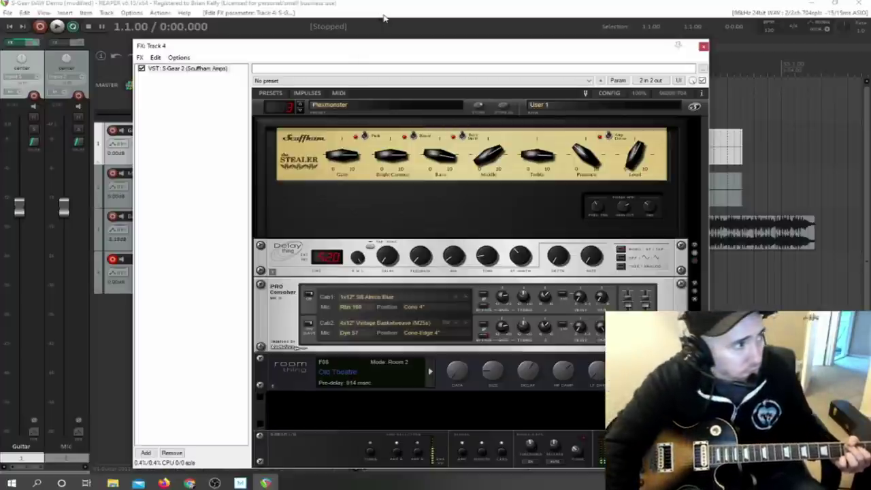
{"action": "left_click", "coordinate": [361, 297]}
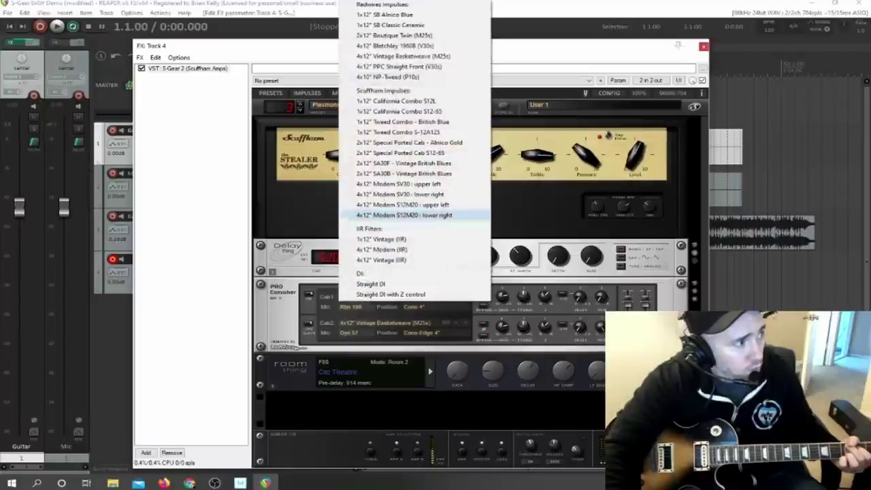
{"action": "left_click", "coordinate": [385, 36]}
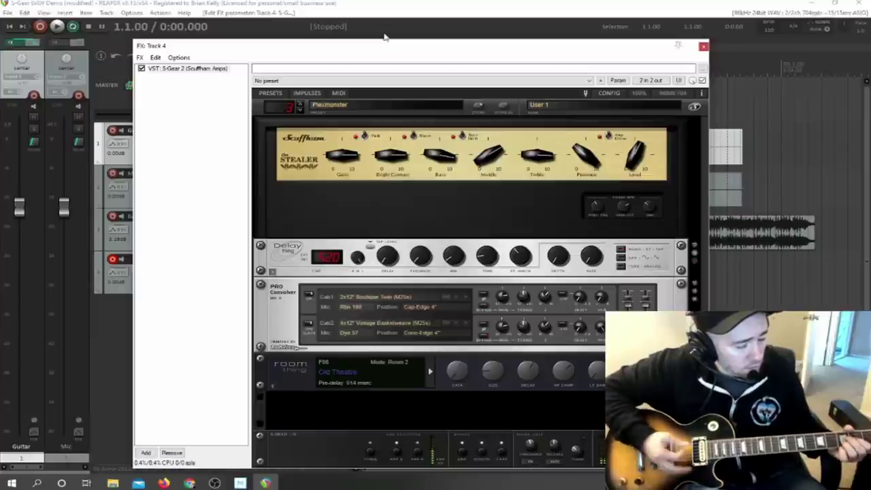
{"action": "left_click", "coordinate": [368, 297]}
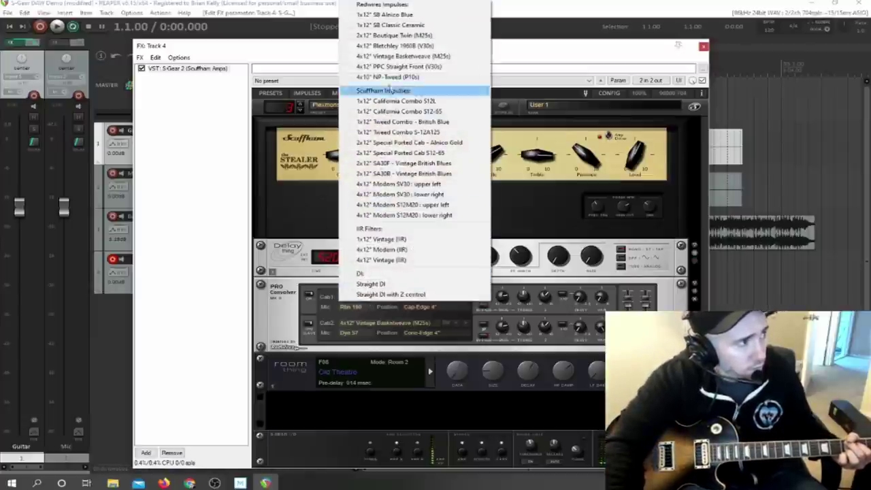
{"action": "left_click", "coordinate": [389, 47]}
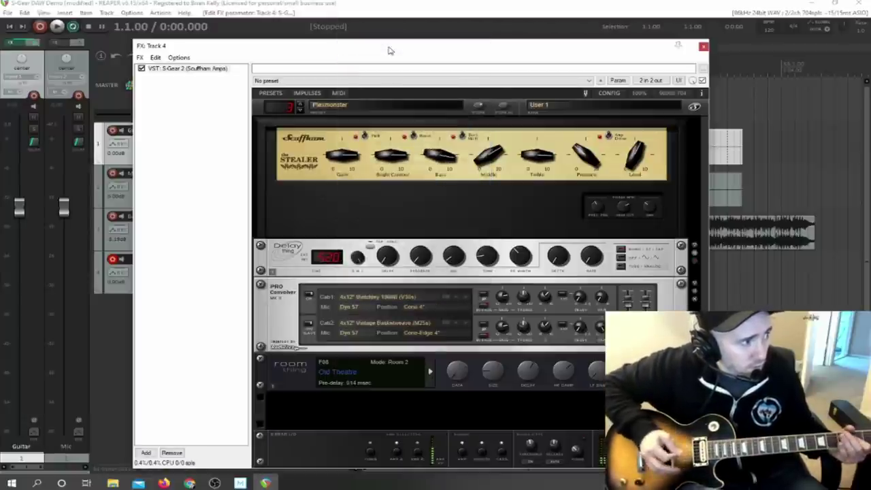
{"action": "left_click", "coordinate": [389, 298]}
{"action": "left_click", "coordinate": [379, 206]}
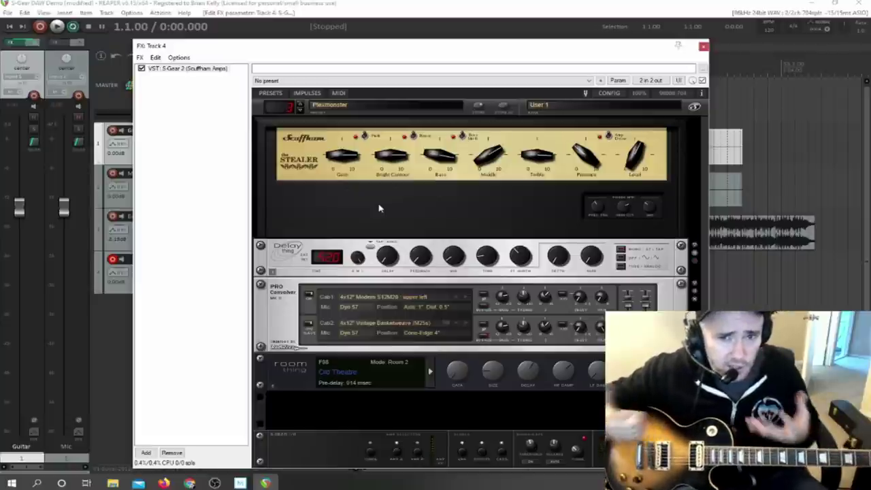
Try the Ribbon 160 and Ribbon 121 mics on Cab1, positioning the Ribbon 121 at axis 1" and distance 1.5".
{"action": "left_click", "coordinate": [352, 311]}
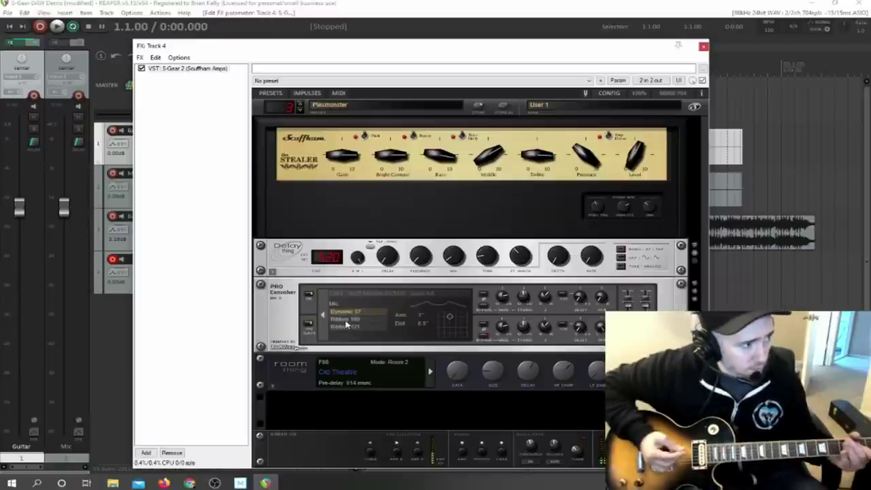
{"action": "left_click", "coordinate": [347, 319]}
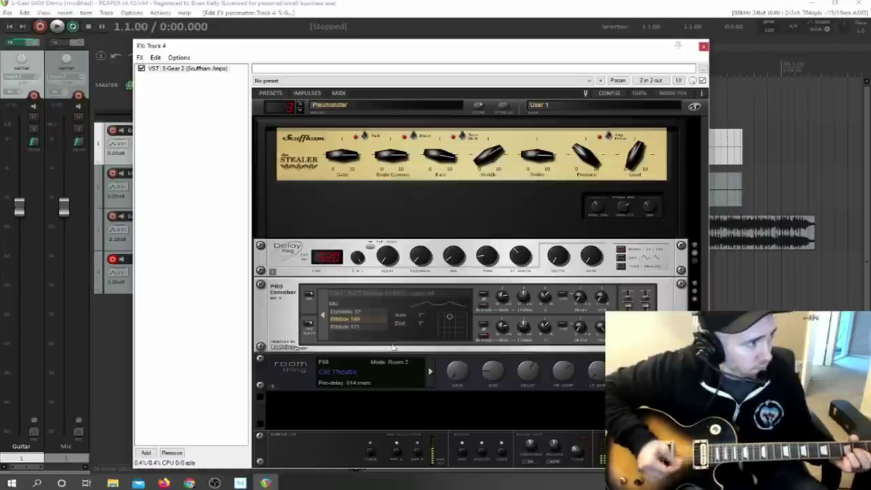
{"action": "left_click", "coordinate": [378, 327]}
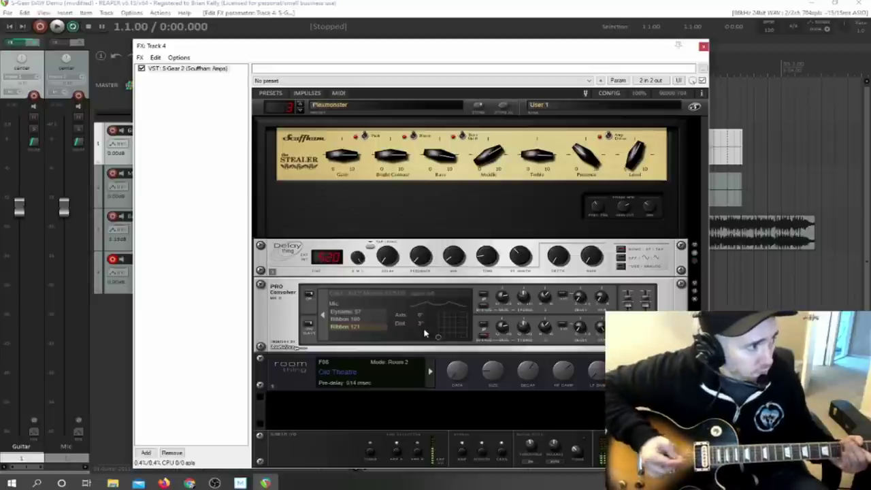
{"action": "left_click_drag", "start_coordinate": [424, 334], "coordinate": [455, 323]}
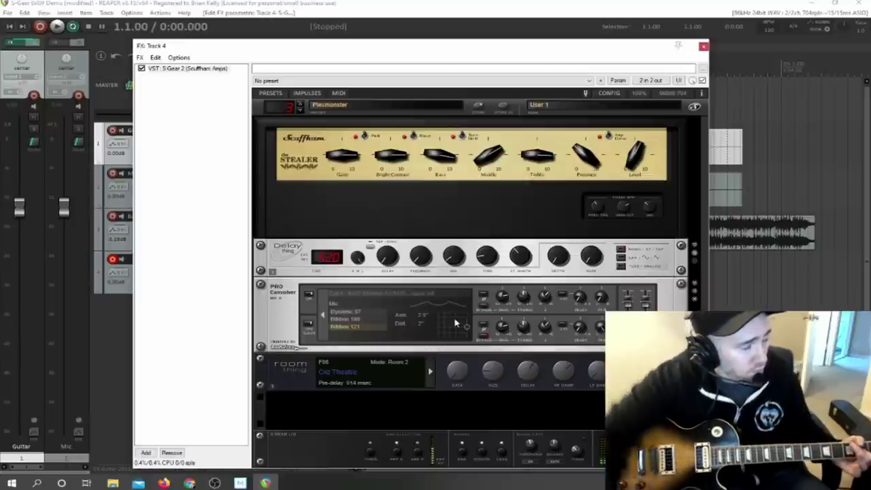
{"action": "mouse_move", "coordinate": [456, 323]}
{"action": "left_mouse_down"}
{"action": "mouse_move", "coordinate": [470, 321]}
{"action": "mouse_move", "coordinate": [448, 326]}
{"action": "left_mouse_up"}
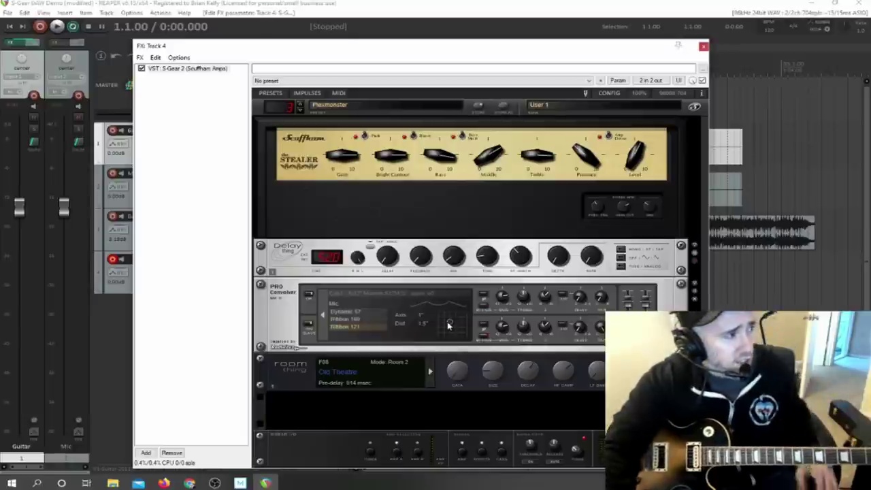
{"action": "left_click", "coordinate": [323, 314]}
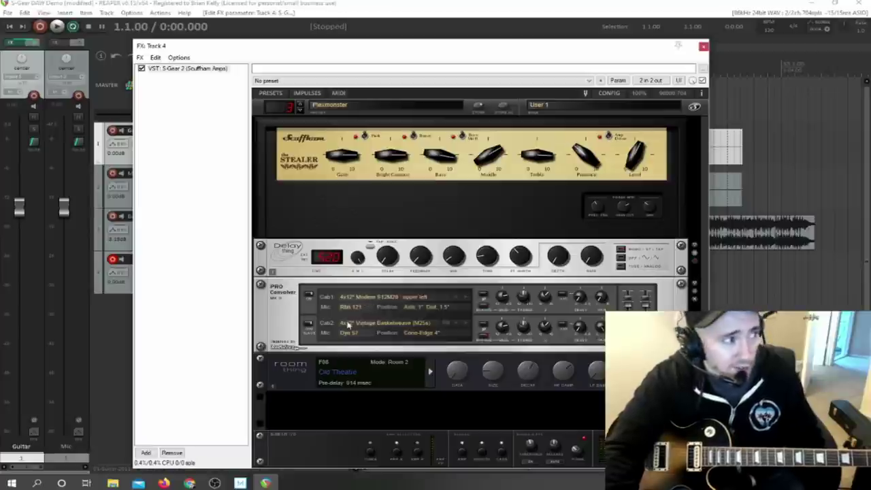
Cycle Cab2 in the Pro Convolver through its slave and off modes and back to on.
{"action": "left_click", "coordinate": [308, 325]}
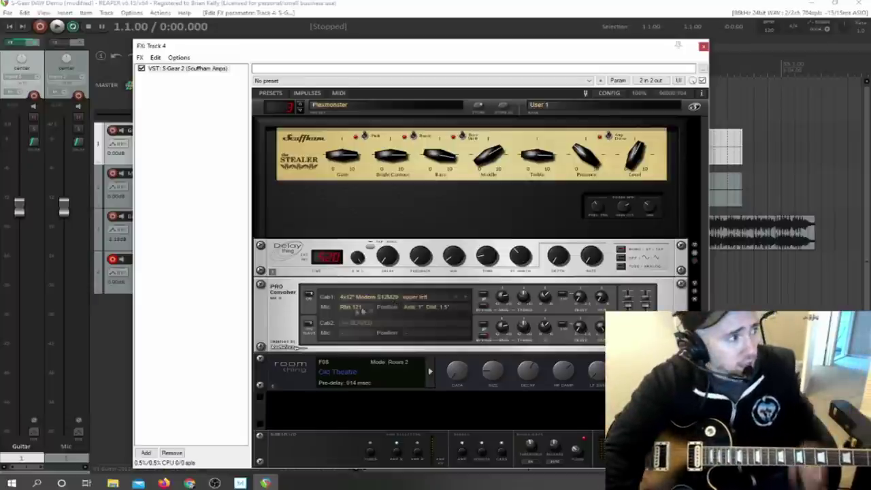
{"action": "left_click", "coordinate": [311, 325]}
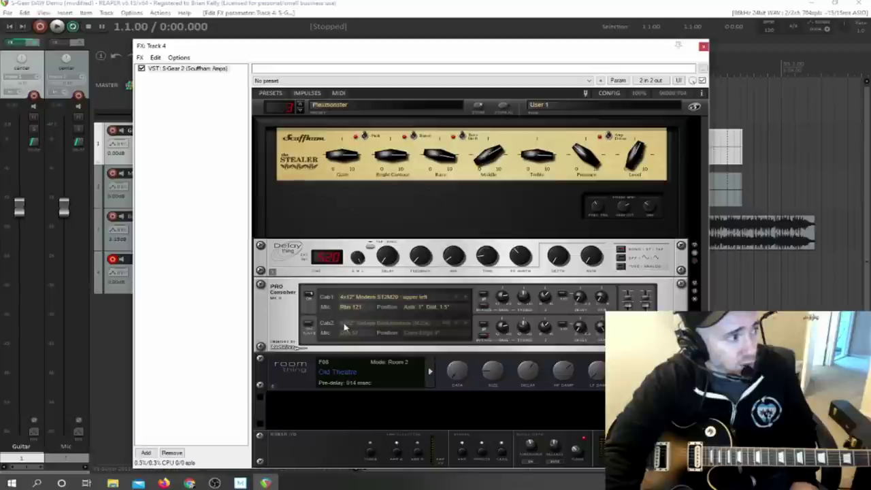
{"action": "left_click", "coordinate": [306, 325]}
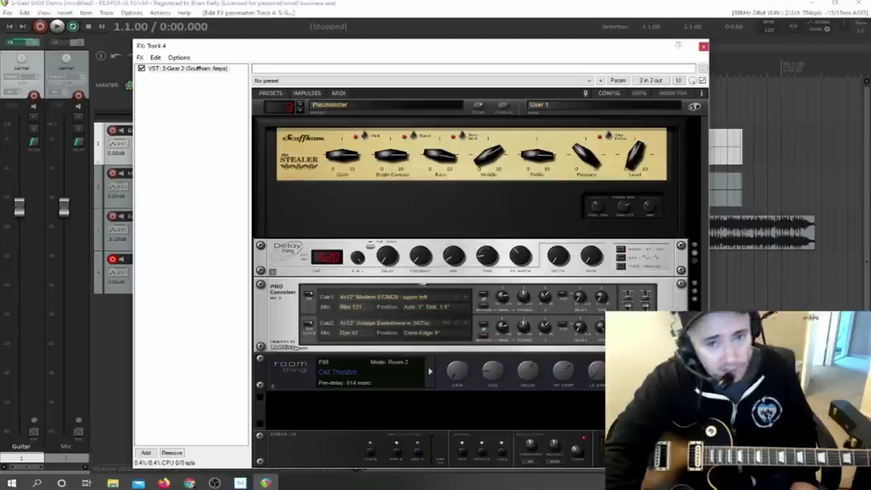
View the preset and user impulse lists, browse Impulse Responses on Long-Term Storage (D:) for files to import, and cancel the import.
{"action": "left_click", "coordinate": [270, 92]}
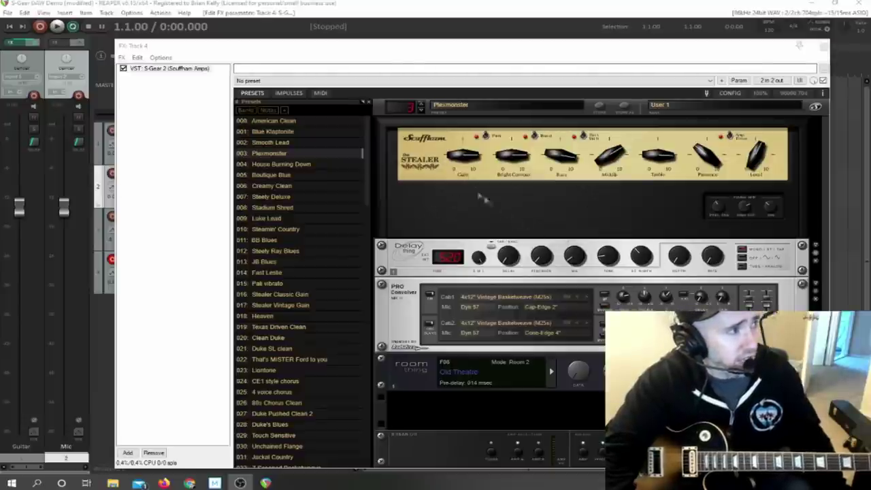
{"action": "left_click", "coordinate": [287, 94]}
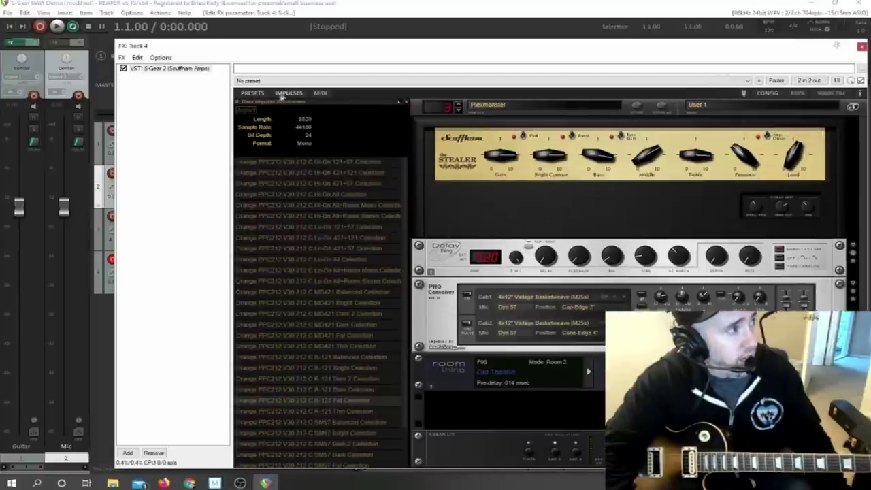
{"action": "left_click", "coordinate": [246, 113]}
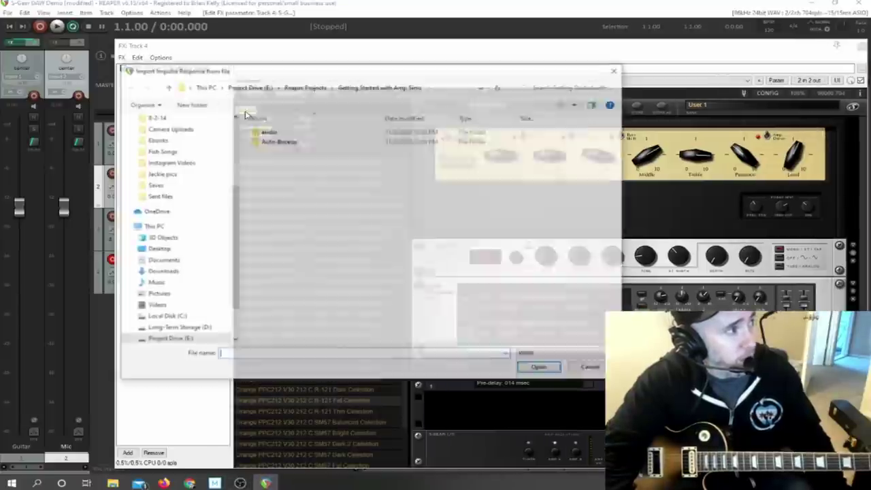
{"action": "left_click", "coordinate": [180, 329]}
{"action": "scroll", "coordinate": [319, 299], "scroll_direction": "down", "scroll_amount": 5}
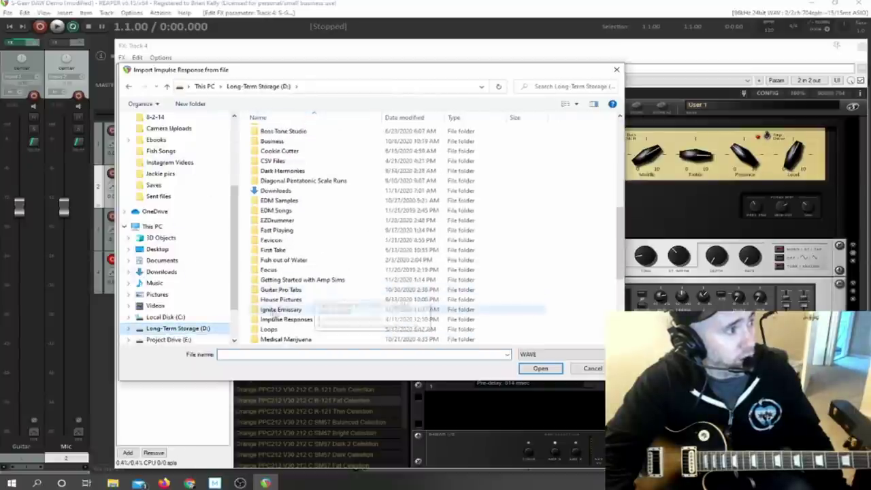
{"action": "double_click", "coordinate": [268, 321]}
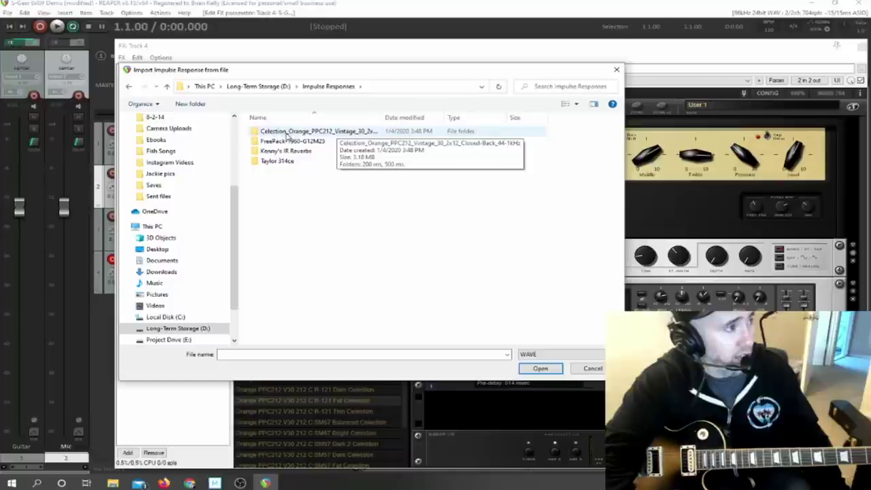
{"action": "left_click", "coordinate": [616, 70]}
Look through the Orange PPC212 V30 entries in S-Gear's user impulse responses.
{"action": "scroll", "coordinate": [328, 340], "scroll_direction": "down", "scroll_amount": 1}
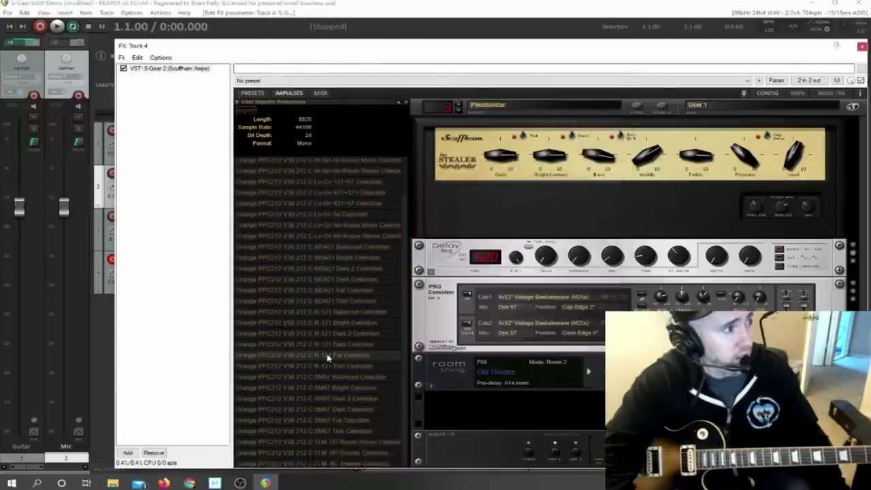
{"action": "scroll", "coordinate": [326, 355], "scroll_direction": "up", "scroll_amount": 1}
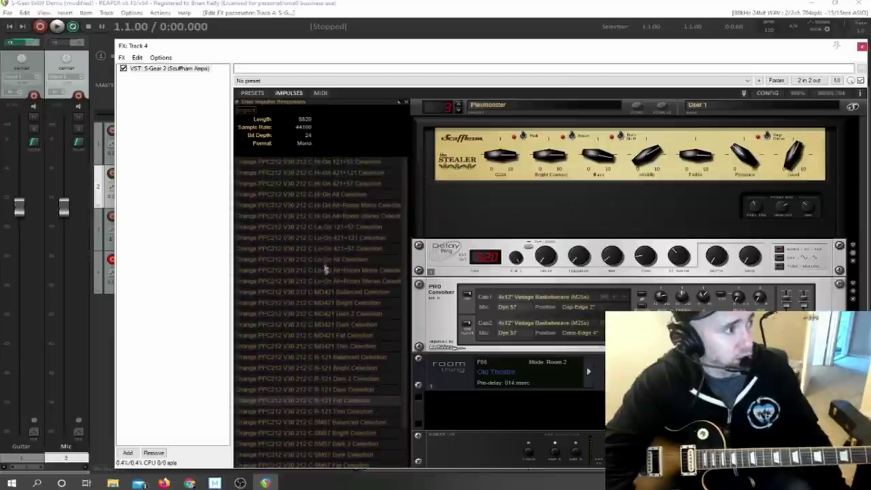
{"action": "scroll", "coordinate": [333, 391], "scroll_direction": "down", "scroll_amount": 1}
{"action": "scroll", "coordinate": [333, 393], "scroll_direction": "up", "scroll_amount": 1}
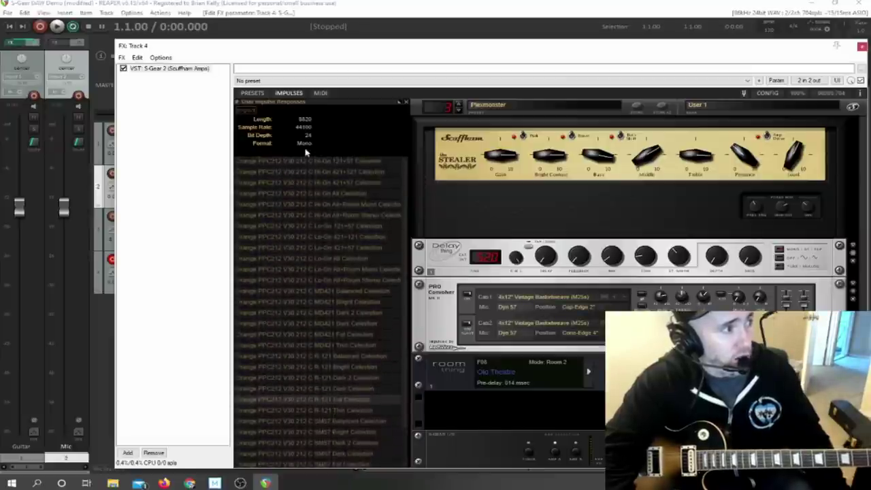